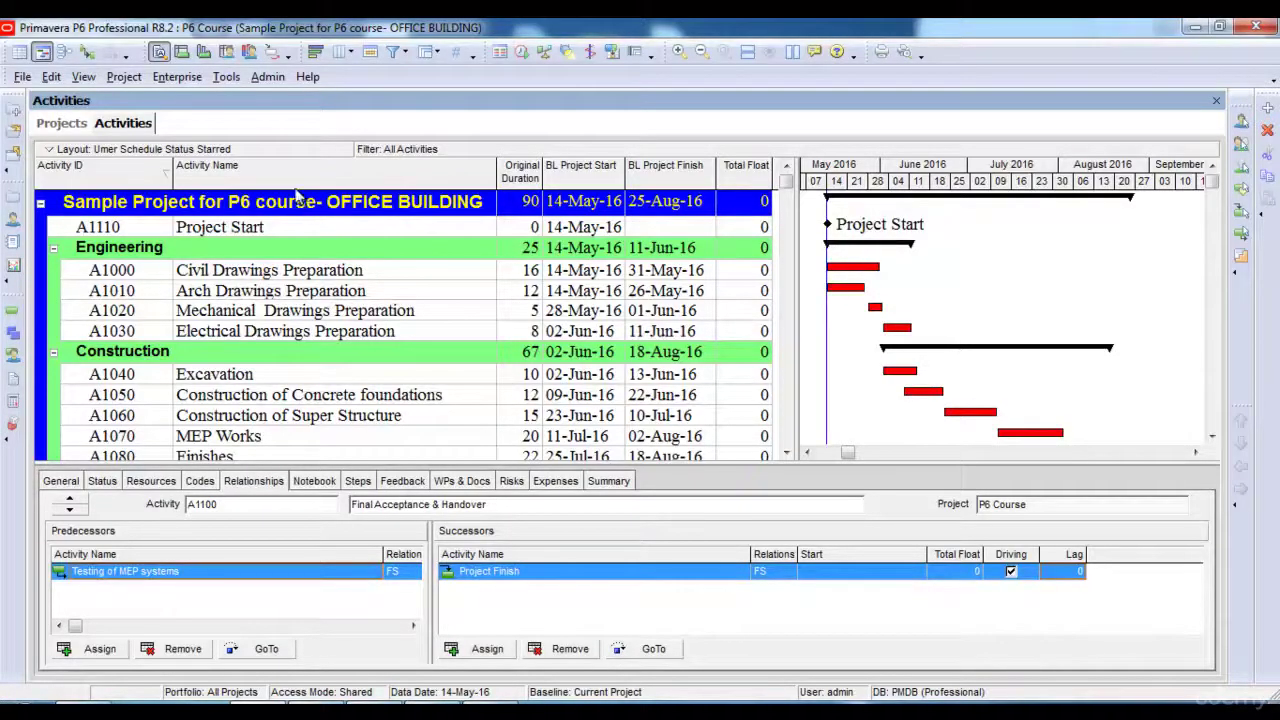
- Open the enterprise Resources window from the Enterprise menu
{"action": "left_click", "coordinate": [177, 77]}
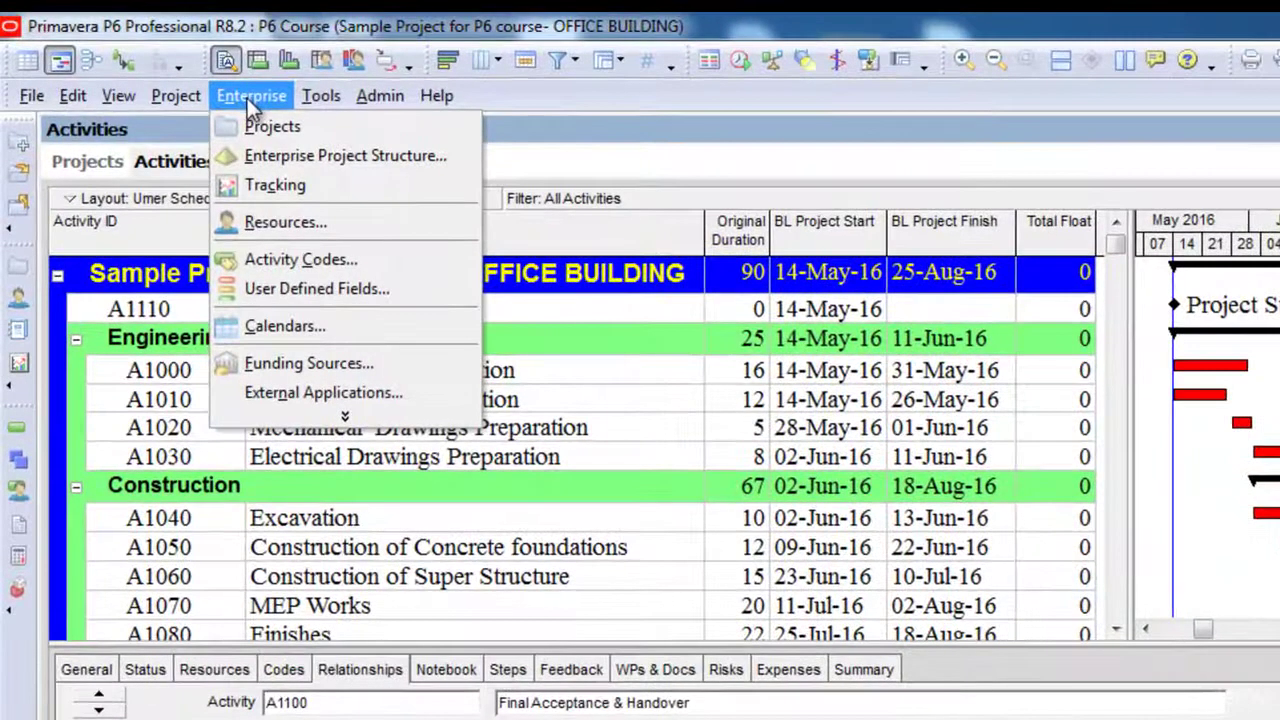
{"action": "left_click", "coordinate": [268, 226]}
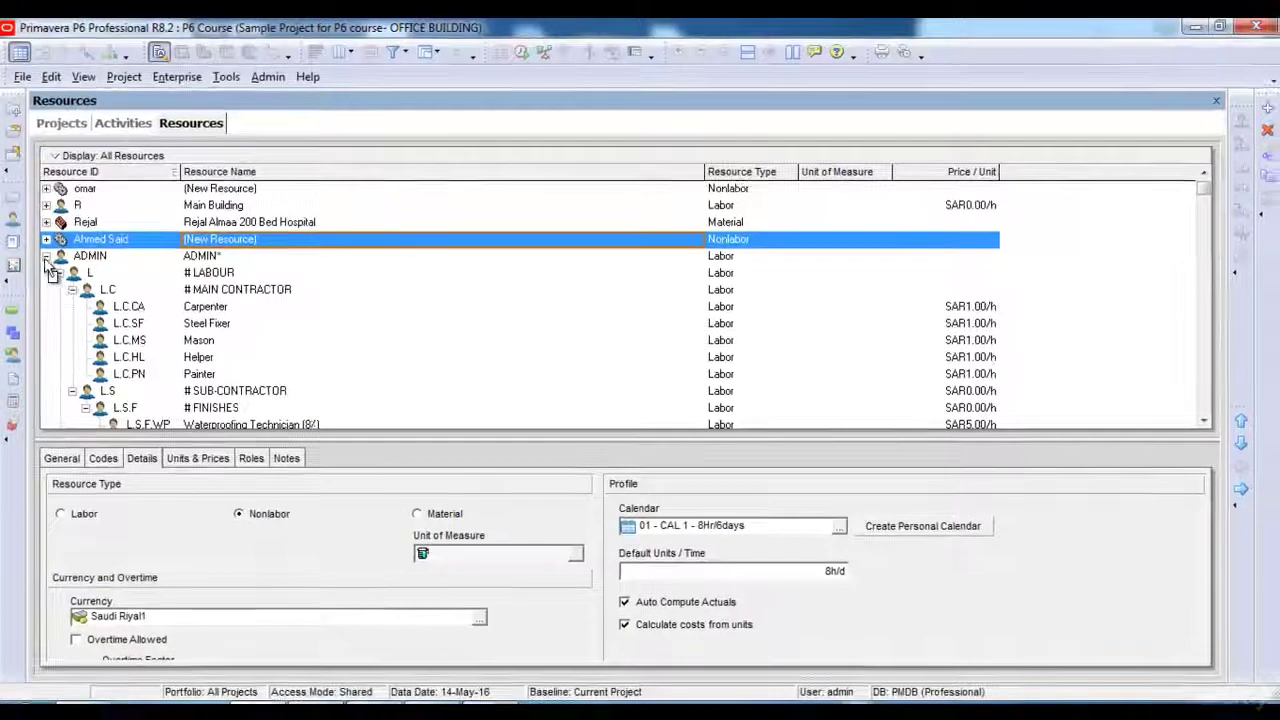
- Collapse ADMIN and add resource R-1107 after R-1106, named 'P6 Course Resources'
{"action": "left_click", "coordinate": [47, 258]}
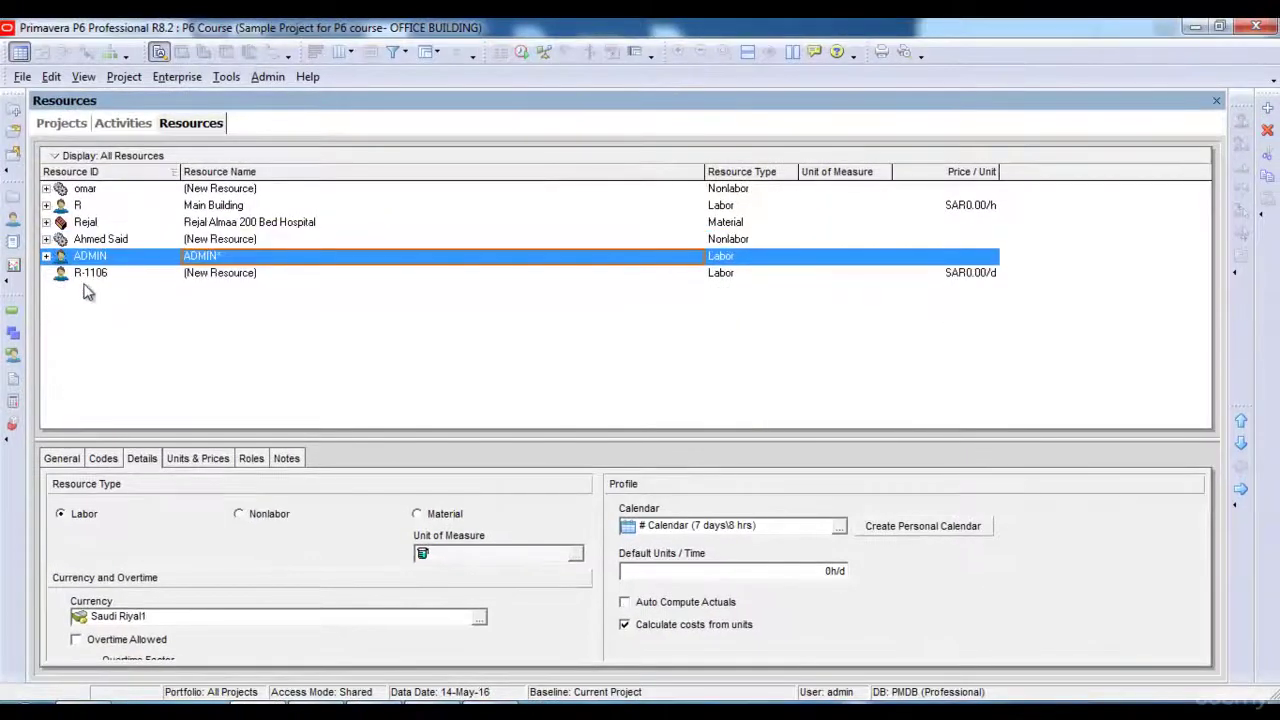
{"action": "left_click", "coordinate": [80, 276]}
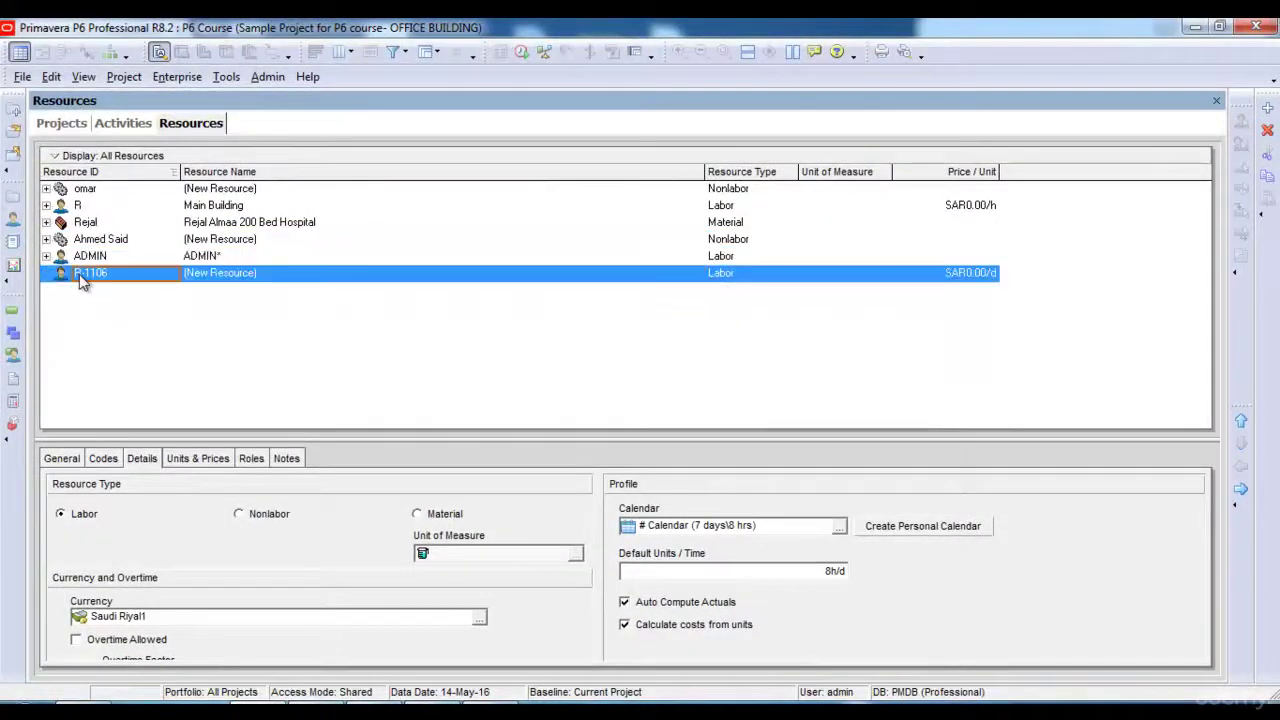
{"action": "left_click", "coordinate": [1268, 107]}
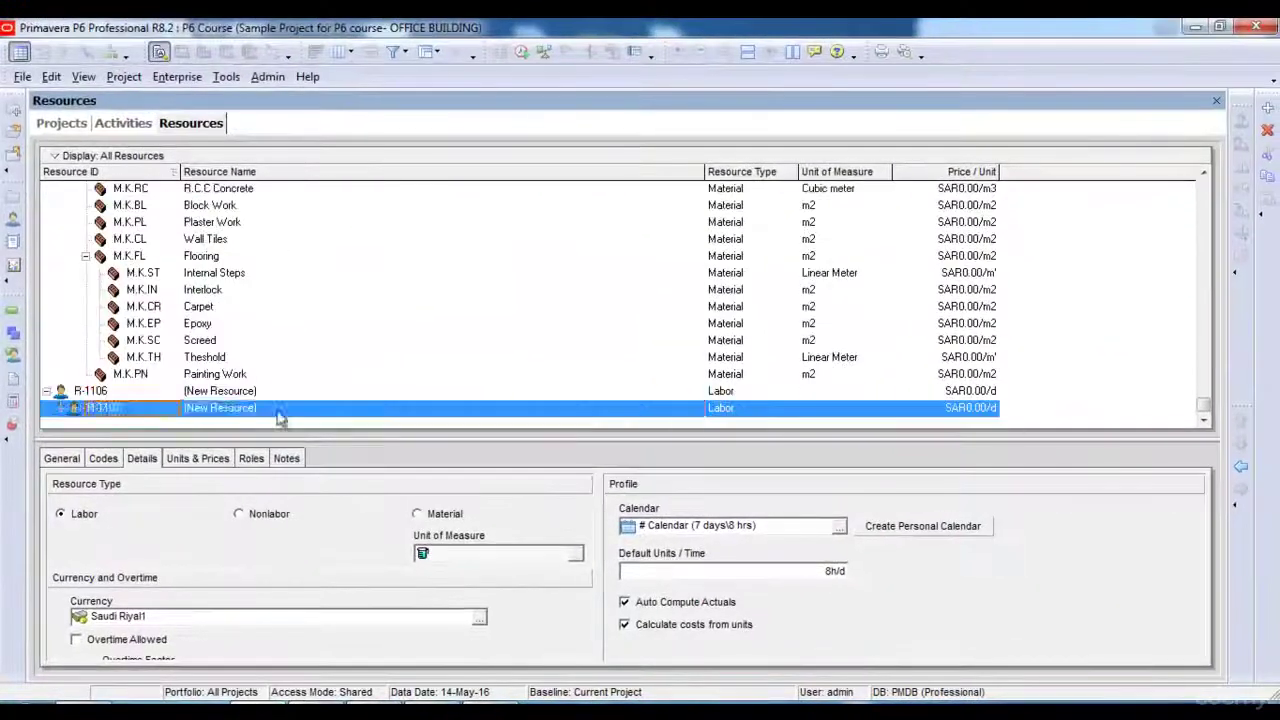
{"action": "left_click", "coordinate": [284, 408]}
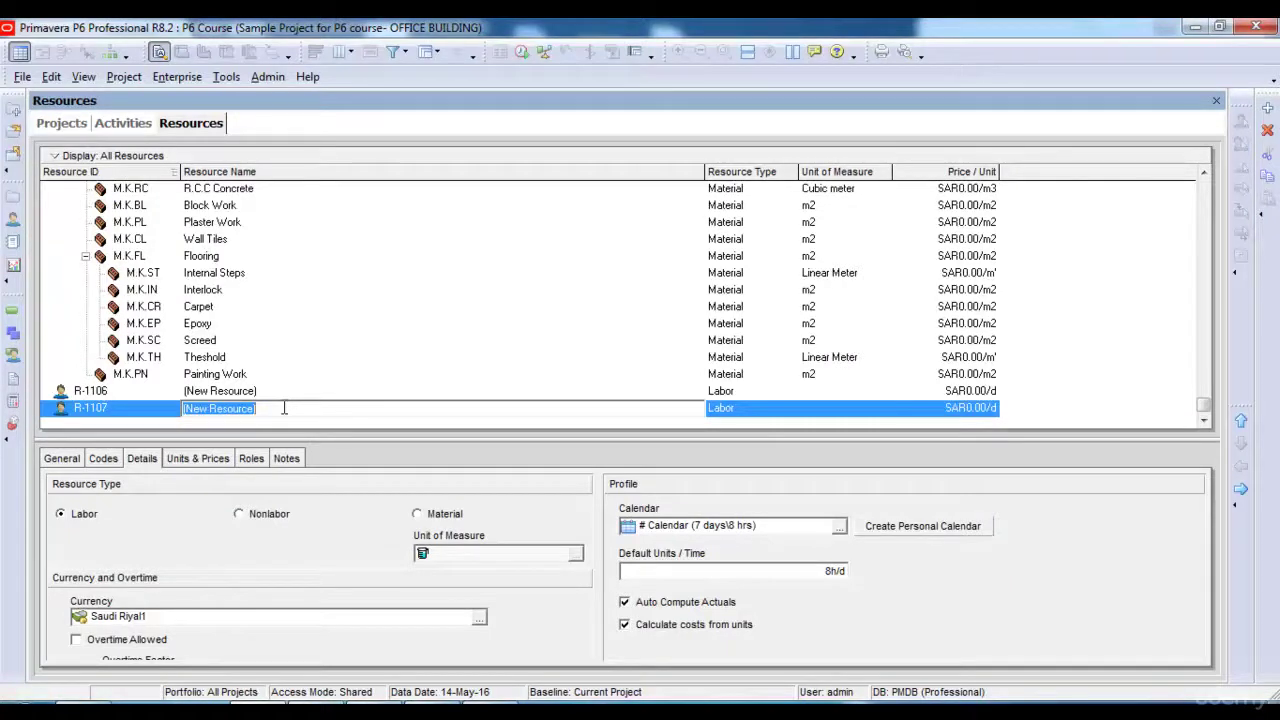
{"action": "type", "text": "P6 Course"}
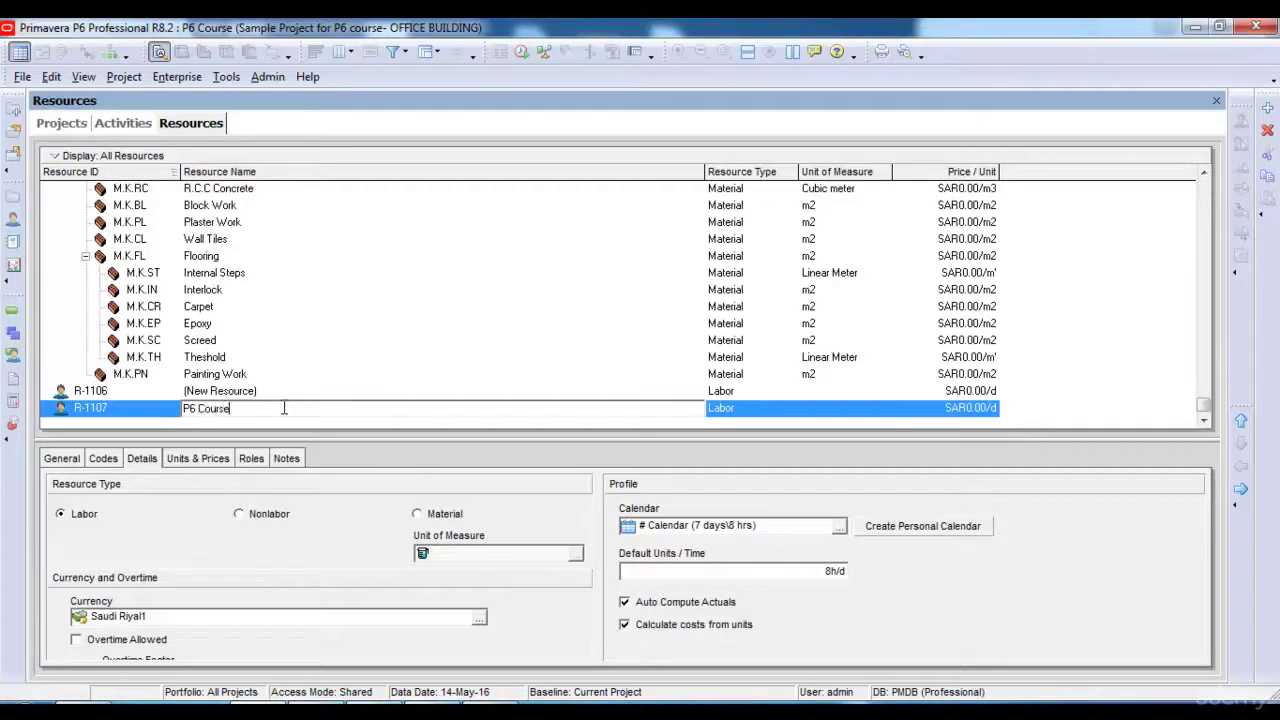
{"action": "type", "text": " Resources"}
{"action": "key", "text": "Return"}
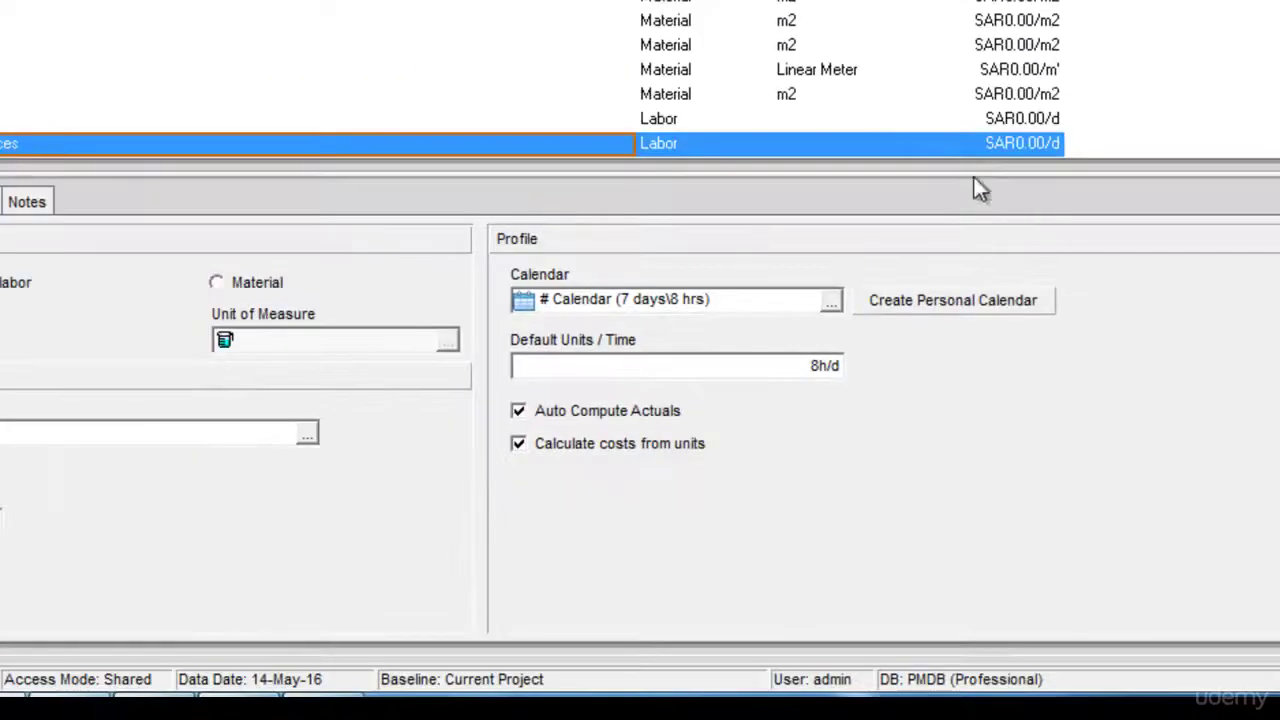
{"action": "left_click", "coordinate": [711, 137]}
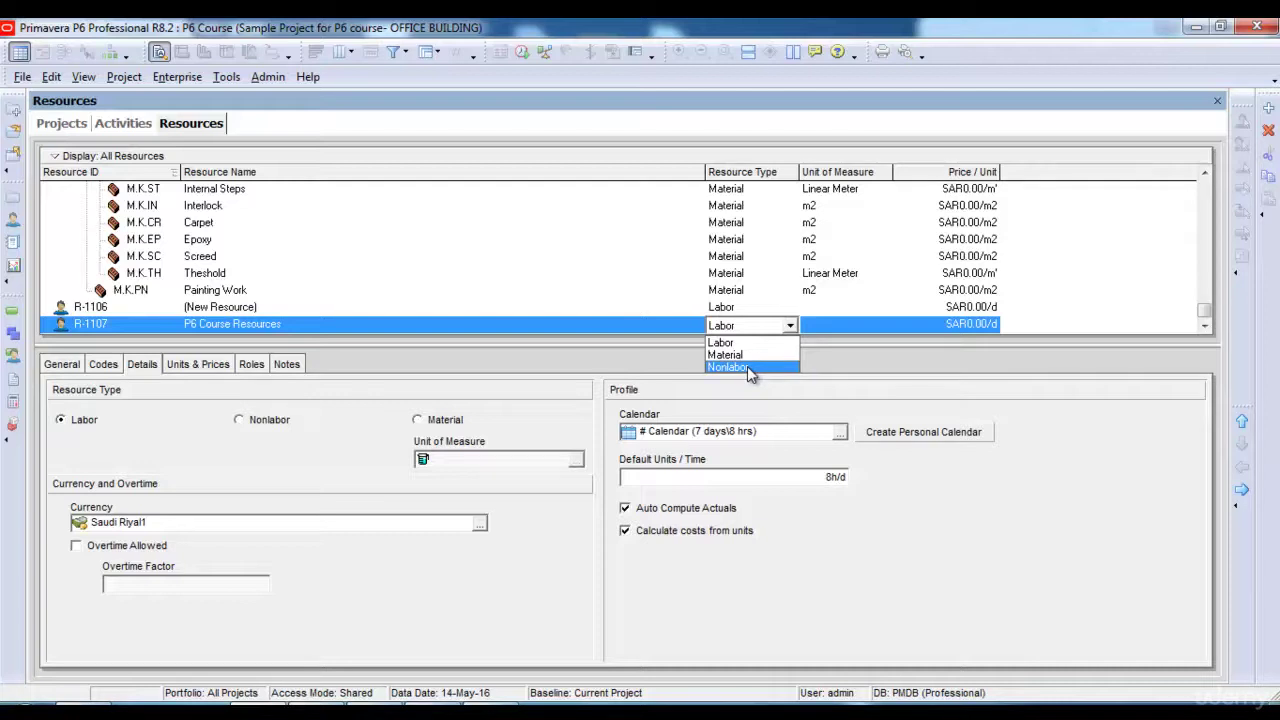
- Keep R-1107 as Labor and insert child resources R-1108 to R-1110 beneath it
{"action": "key", "text": "Escape"}
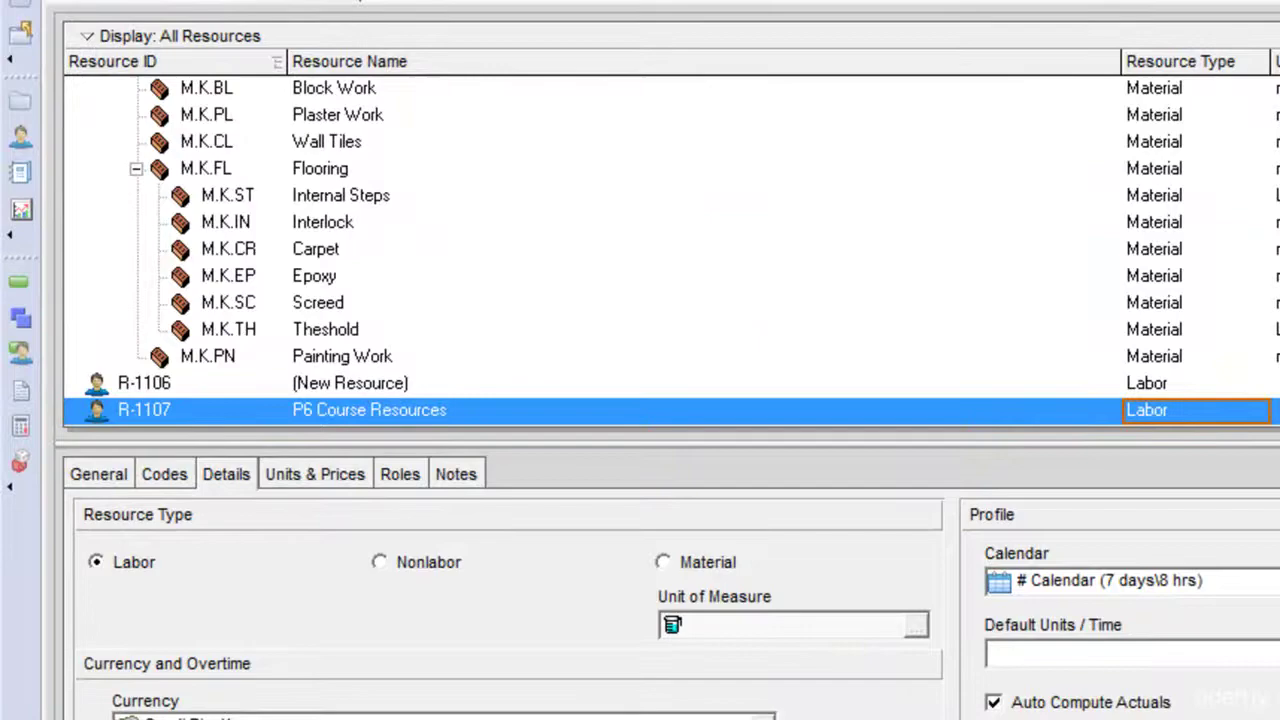
{"action": "key", "text": "Insert"}
{"action": "key", "text": "Insert"}
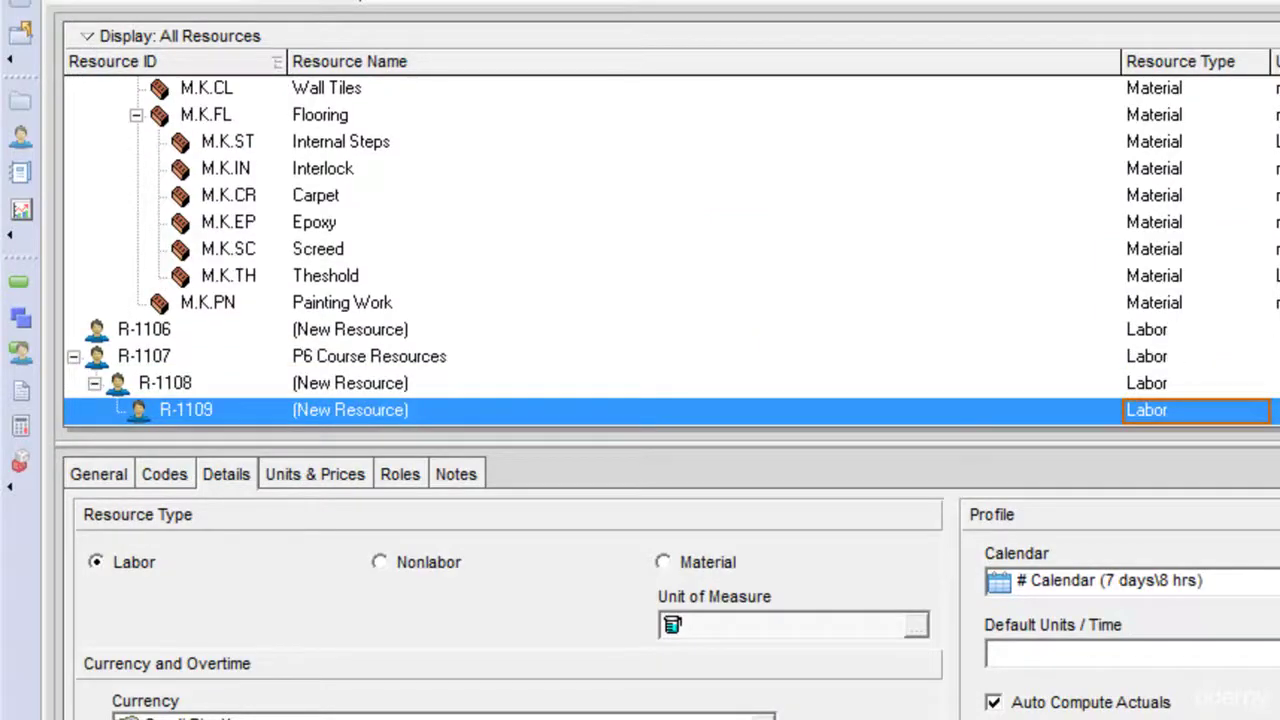
{"action": "key", "text": "Insert"}
{"action": "left_click", "coordinate": [320, 382]}
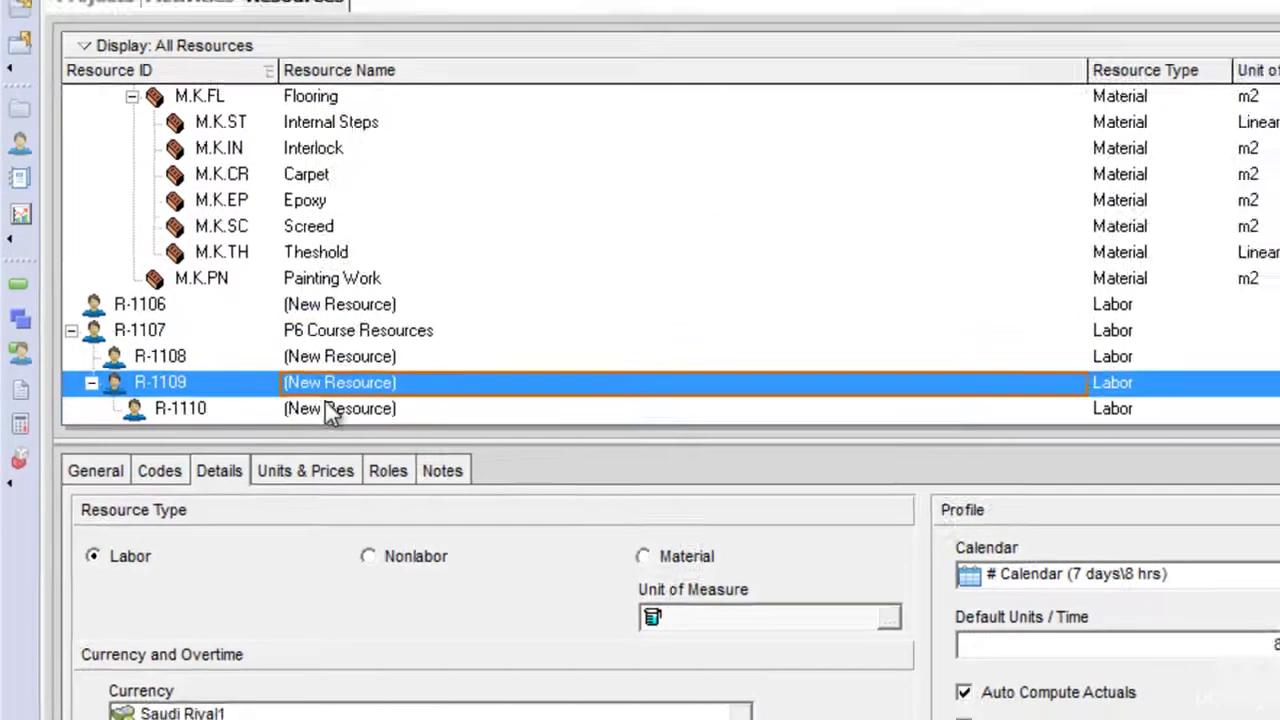
{"action": "left_click", "coordinate": [325, 405]}
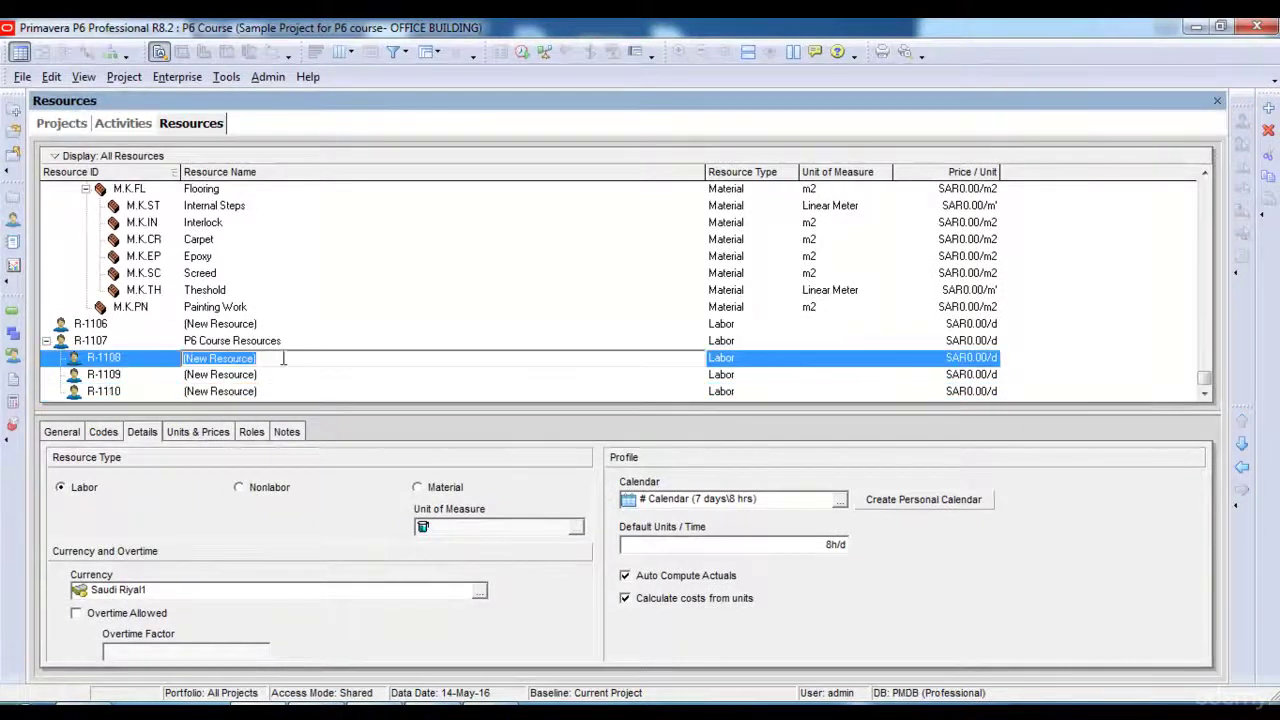
- Rename R-1108 to 'Materials' and change its resource type to Material
{"action": "left_click", "coordinate": [314, 358]}
{"action": "type", "text": "Materials"}
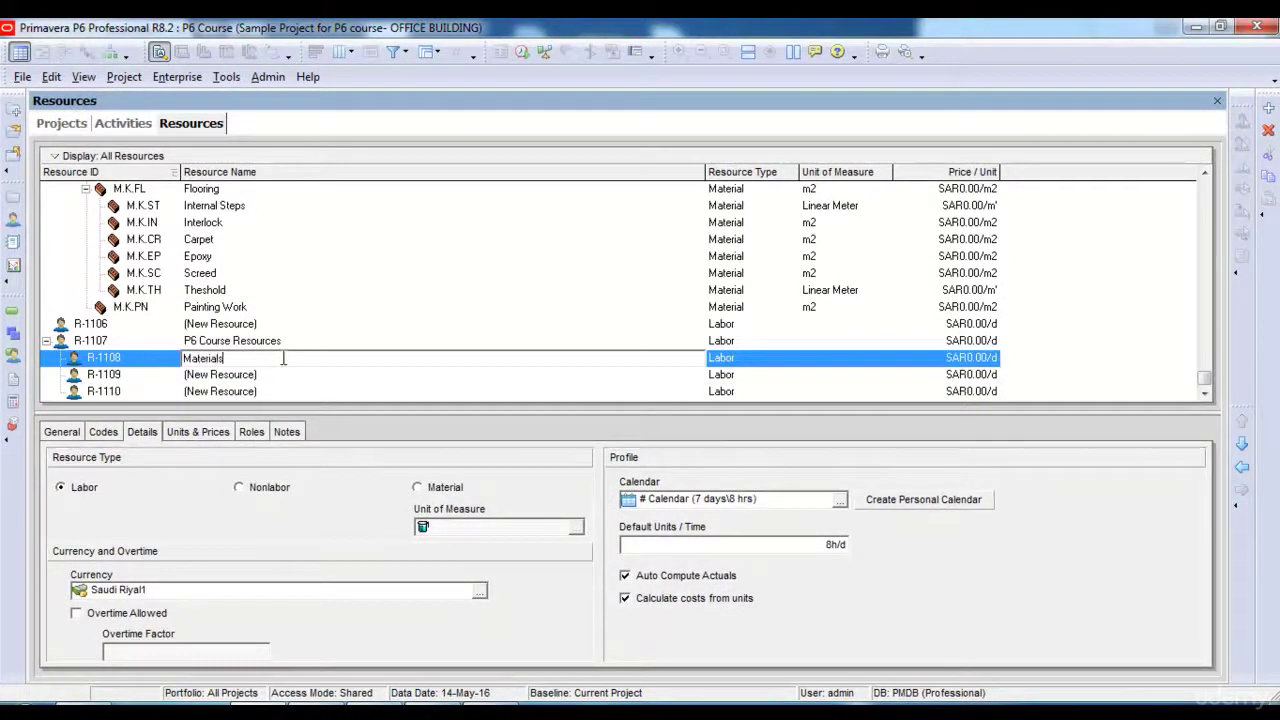
{"action": "key", "text": "Return"}
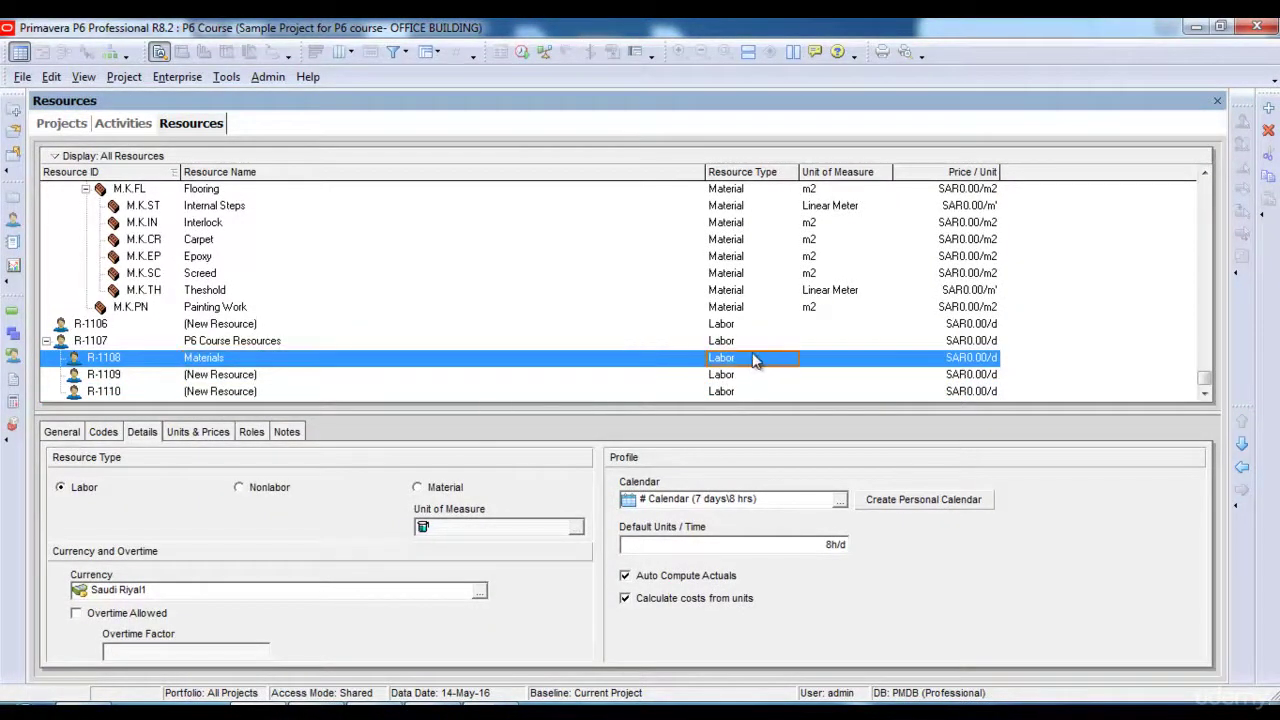
{"action": "left_click", "coordinate": [758, 359]}
{"action": "left_click", "coordinate": [755, 391]}
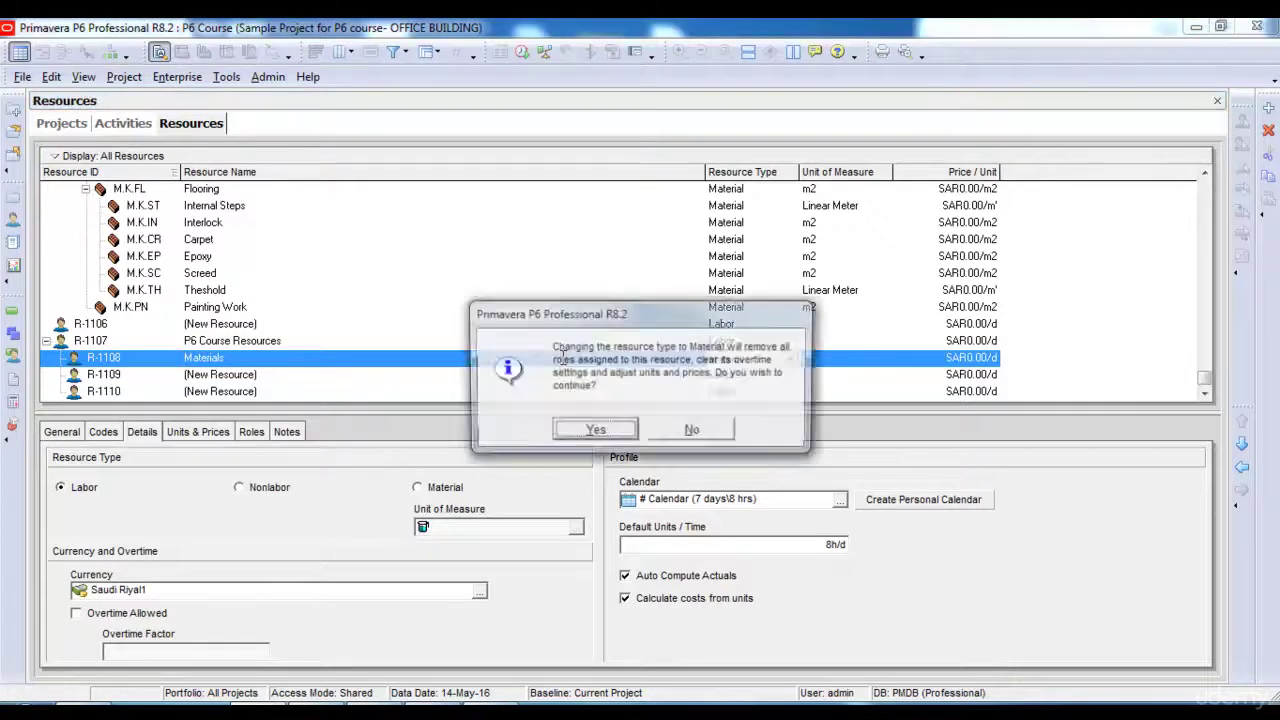
{"action": "left_click", "coordinate": [586, 426]}
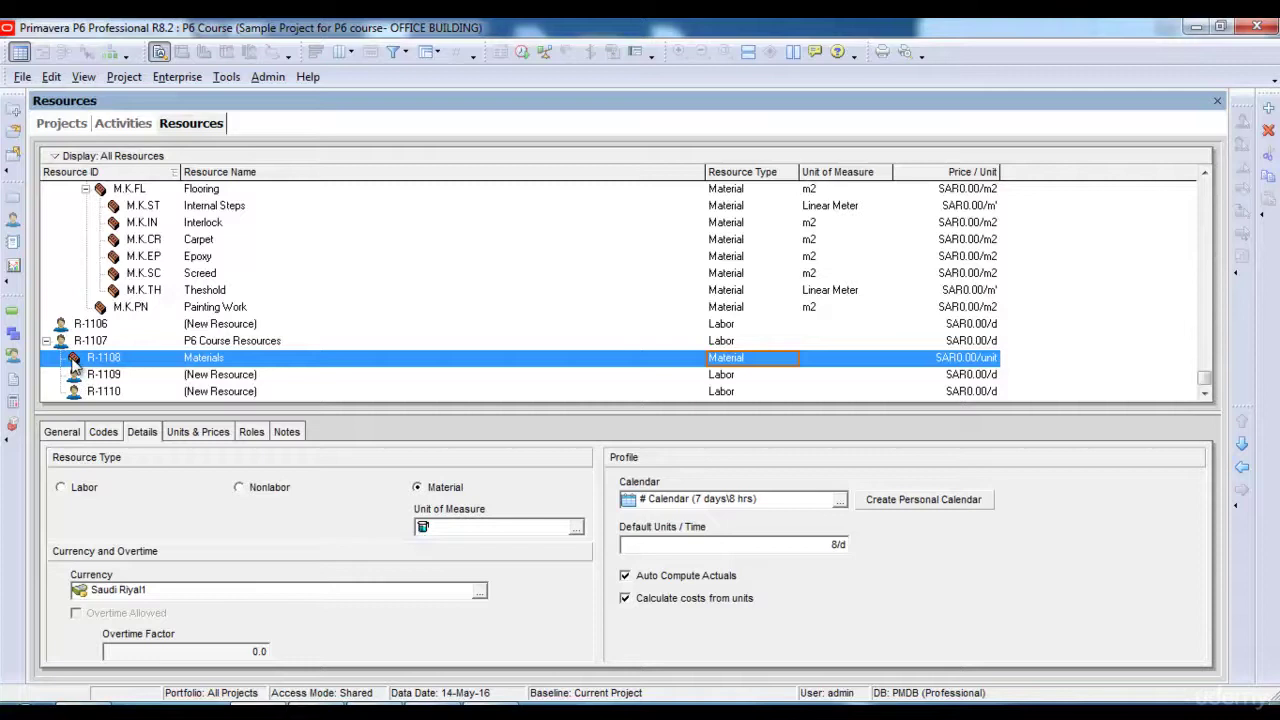
- Name R-1109 'Steel', R-1110 'Wood', and add R-1111 named 'Electric Wires'
{"action": "left_click", "coordinate": [276, 378]}
{"action": "left_click", "coordinate": [281, 376]}
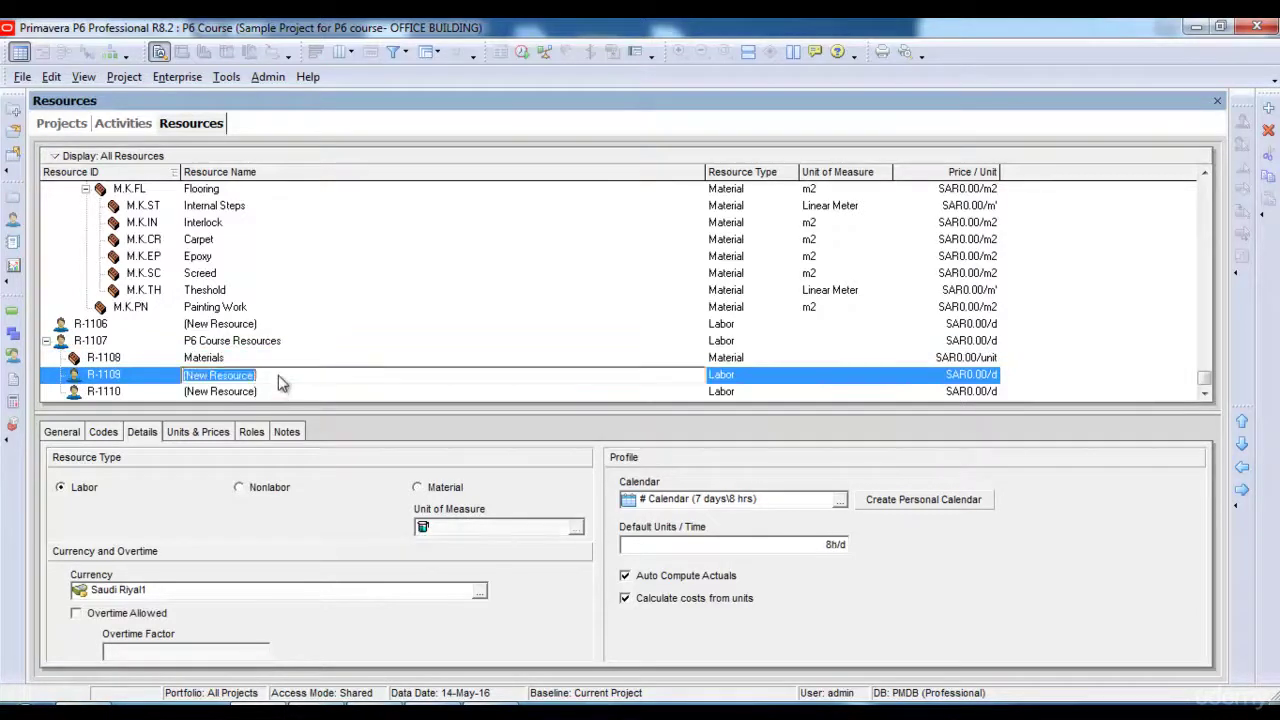
{"action": "type", "text": "Steel"}
{"action": "left_click", "coordinate": [282, 392]}
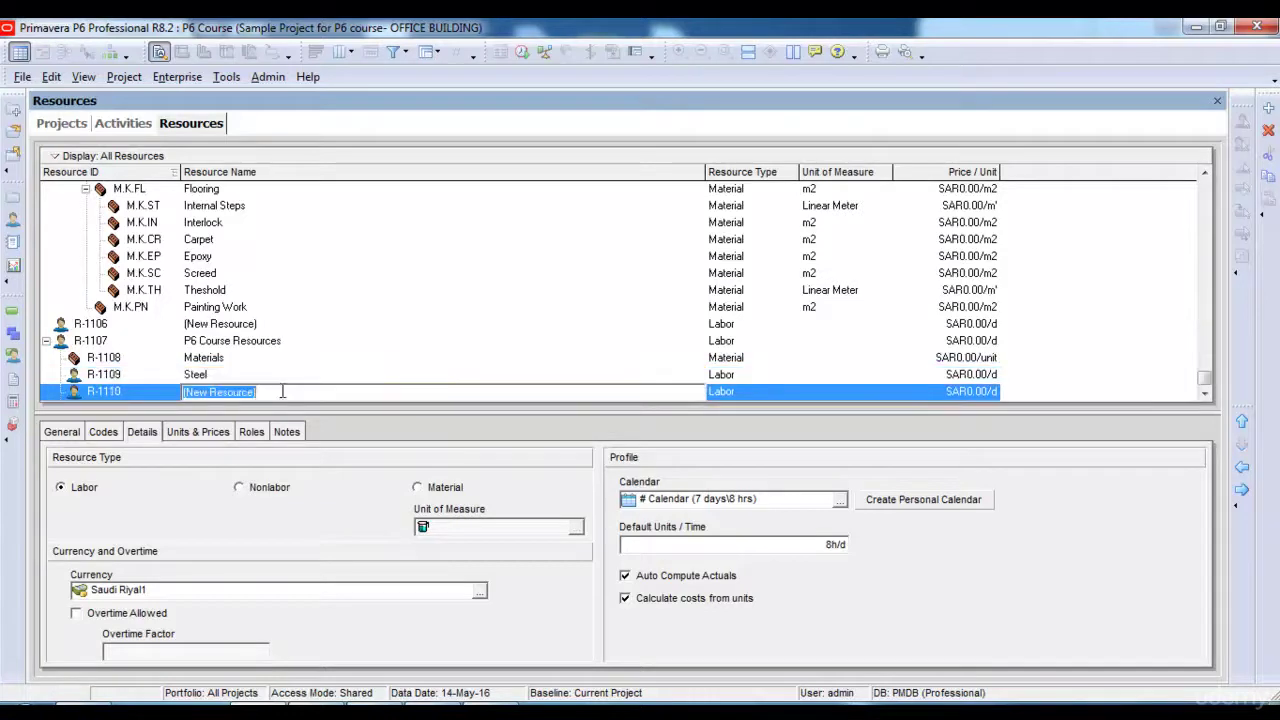
{"action": "type", "text": "Wood"}
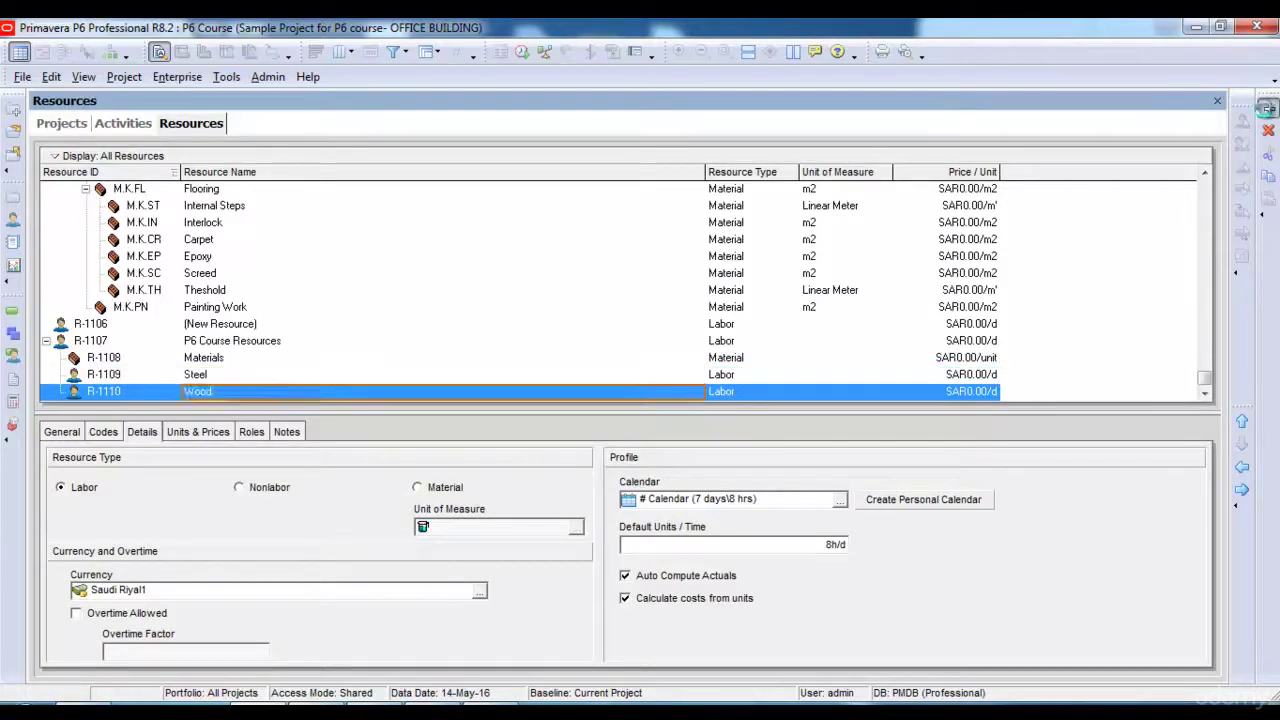
{"action": "left_click", "coordinate": [1268, 108]}
{"action": "left_click", "coordinate": [317, 392]}
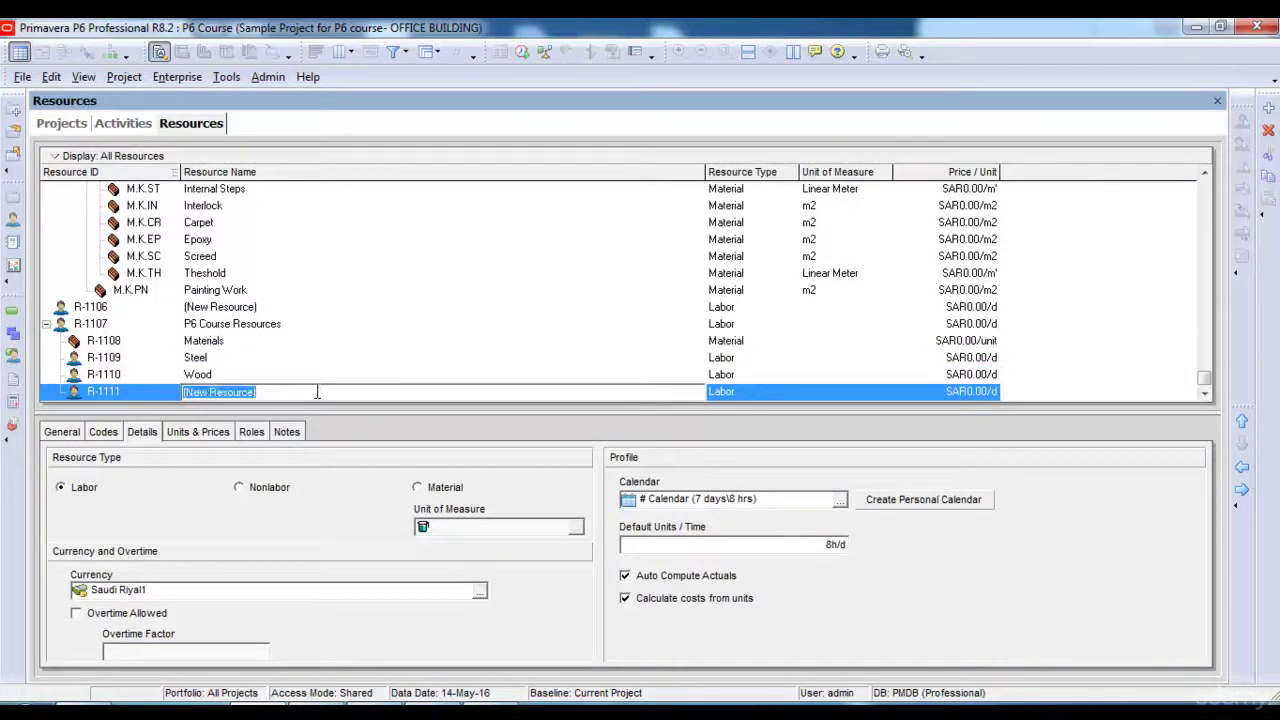
{"action": "type", "text": "Electric Wires"}
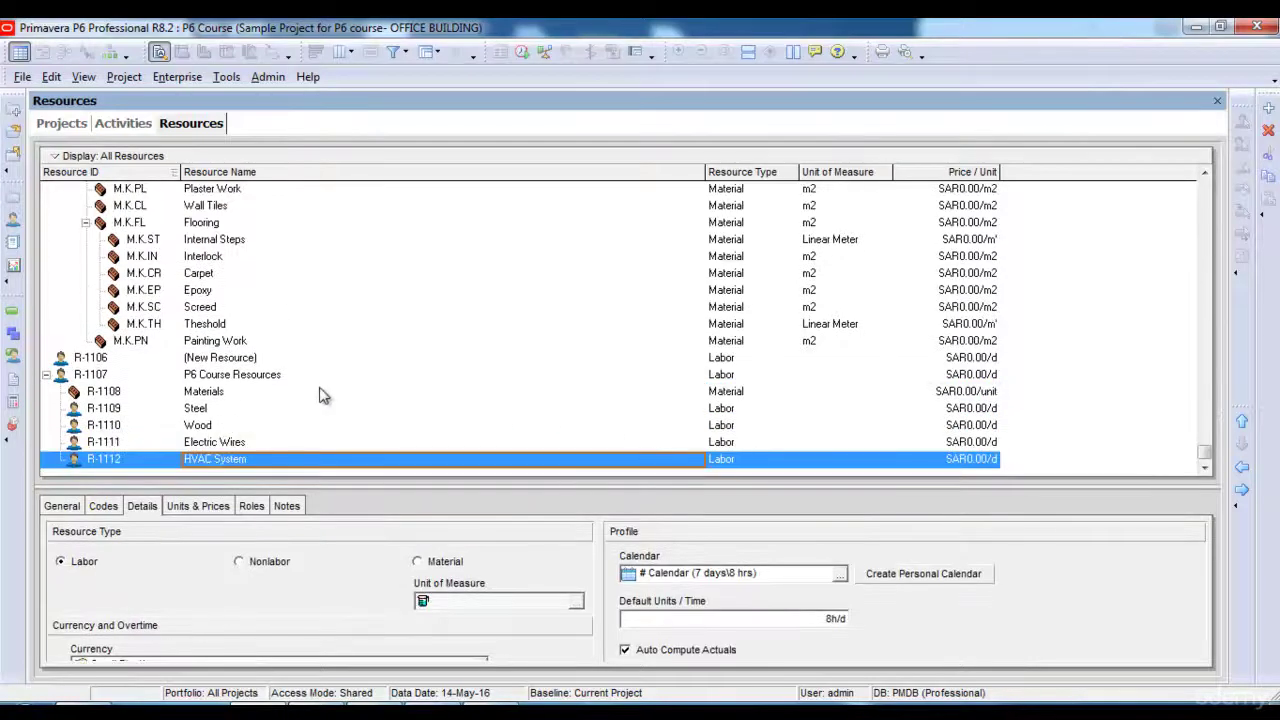
- Set Steel, Wood, Electric Wires and HVAC System to the Material resource type
{"action": "left_click", "coordinate": [722, 414]}
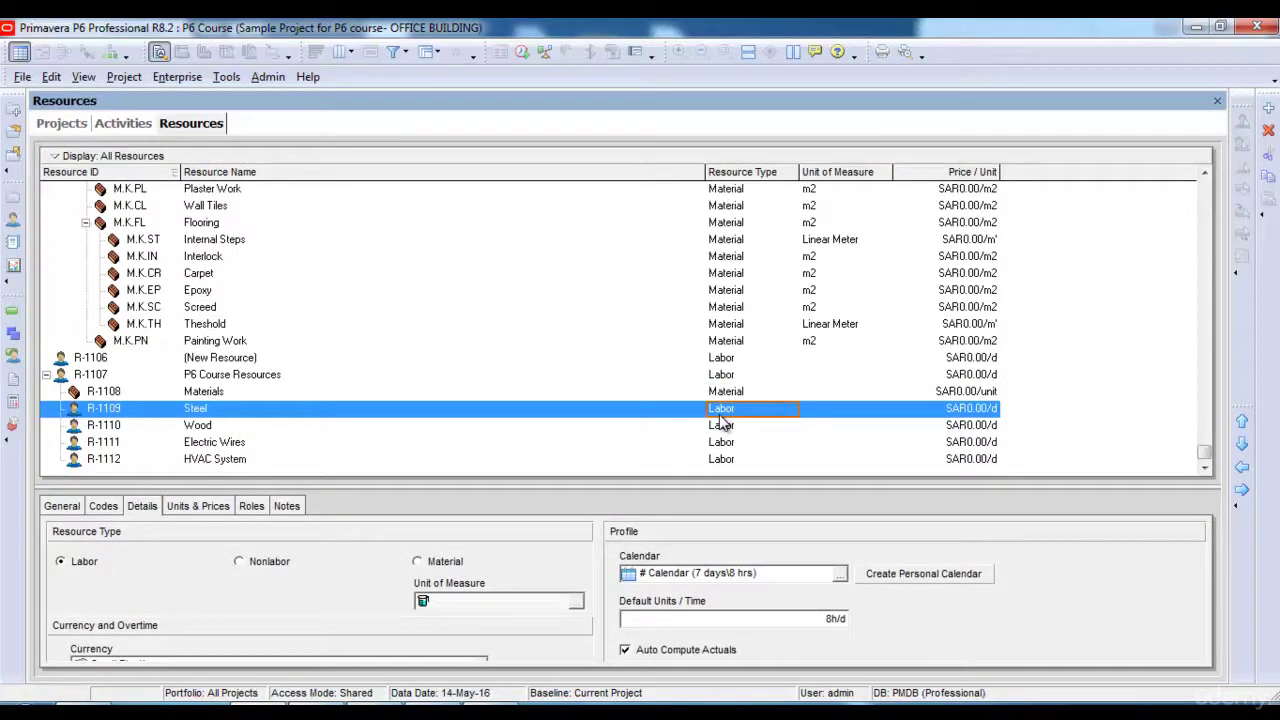
{"action": "left_click", "coordinate": [770, 416]}
{"action": "left_click", "coordinate": [742, 459]}
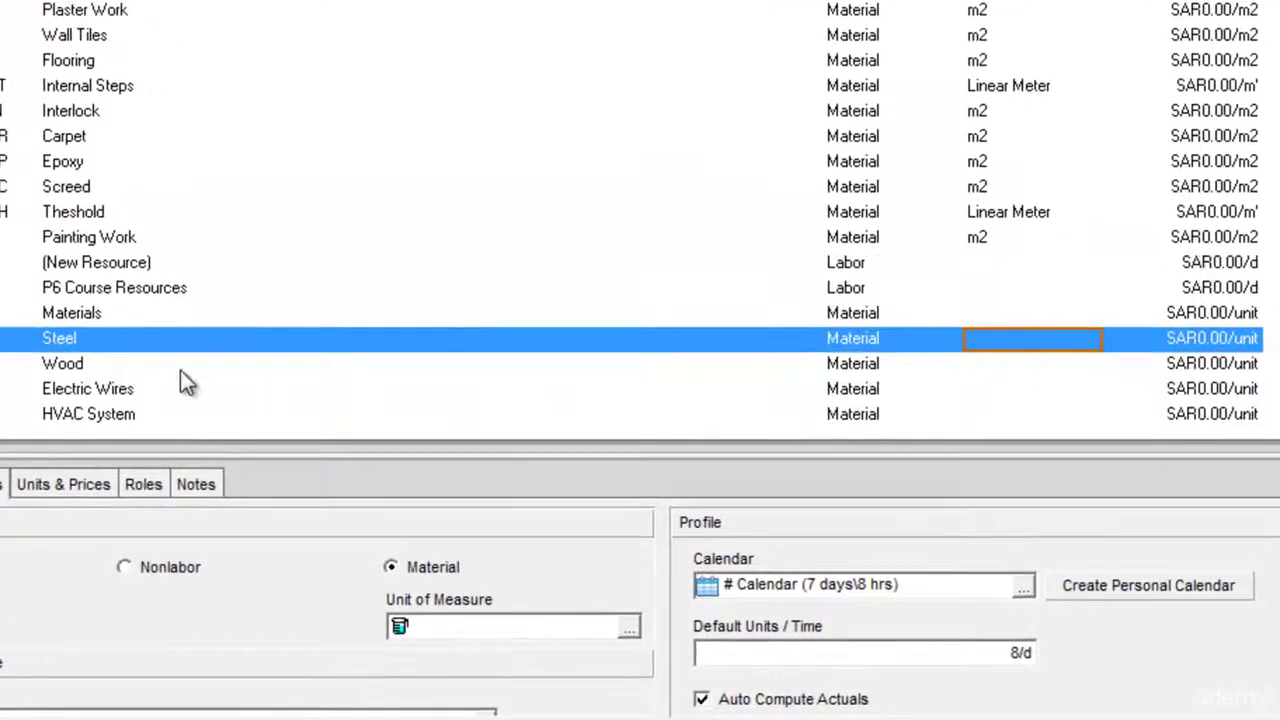
- Set units of measure: Steel Tons, Wood m2, Electric Wires Linear Meter, HVAC System Lump Sum
{"action": "left_click", "coordinate": [1052, 340]}
{"action": "left_click", "coordinate": [1089, 341]}
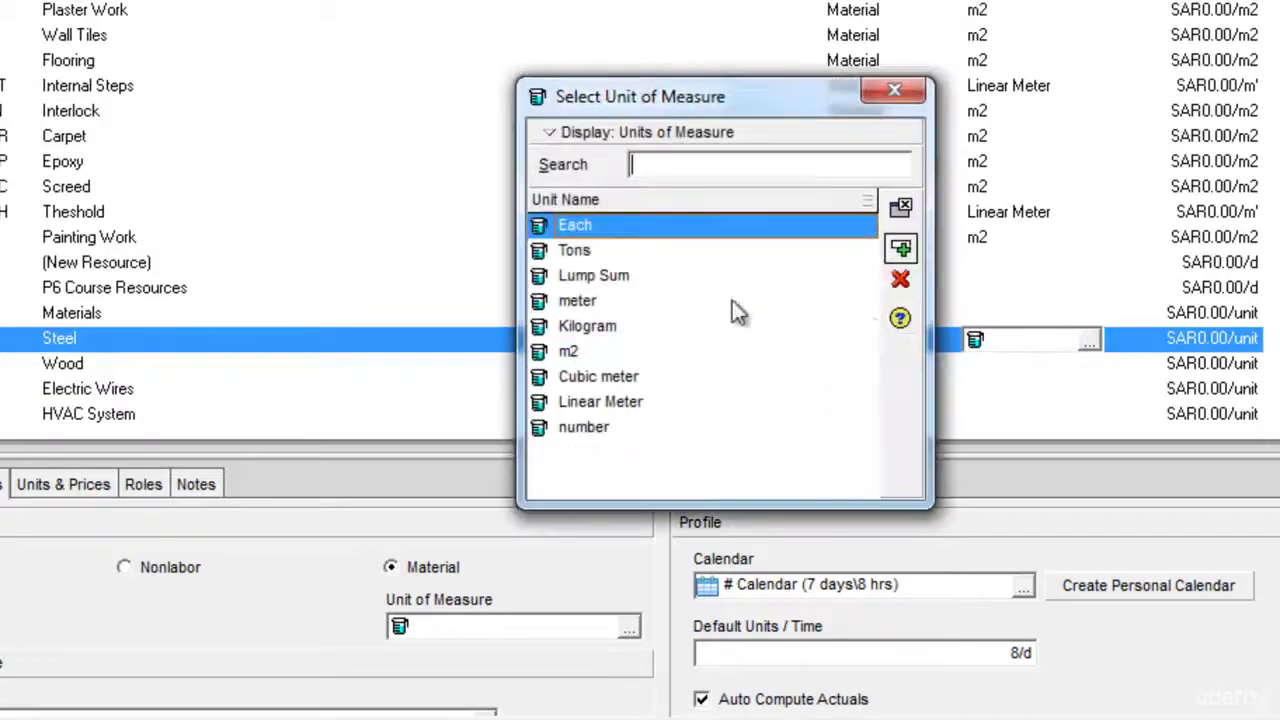
{"action": "double_click", "coordinate": [578, 250]}
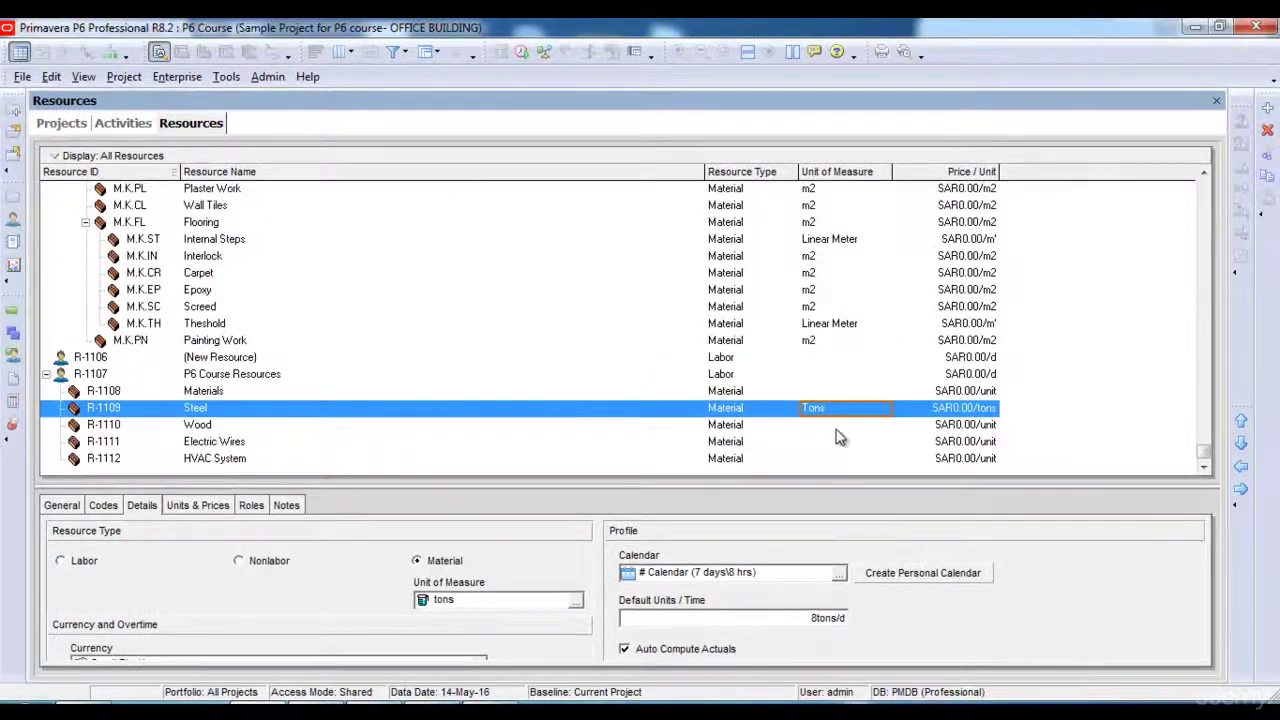
{"action": "left_click", "coordinate": [848, 424]}
{"action": "left_click", "coordinate": [860, 428]}
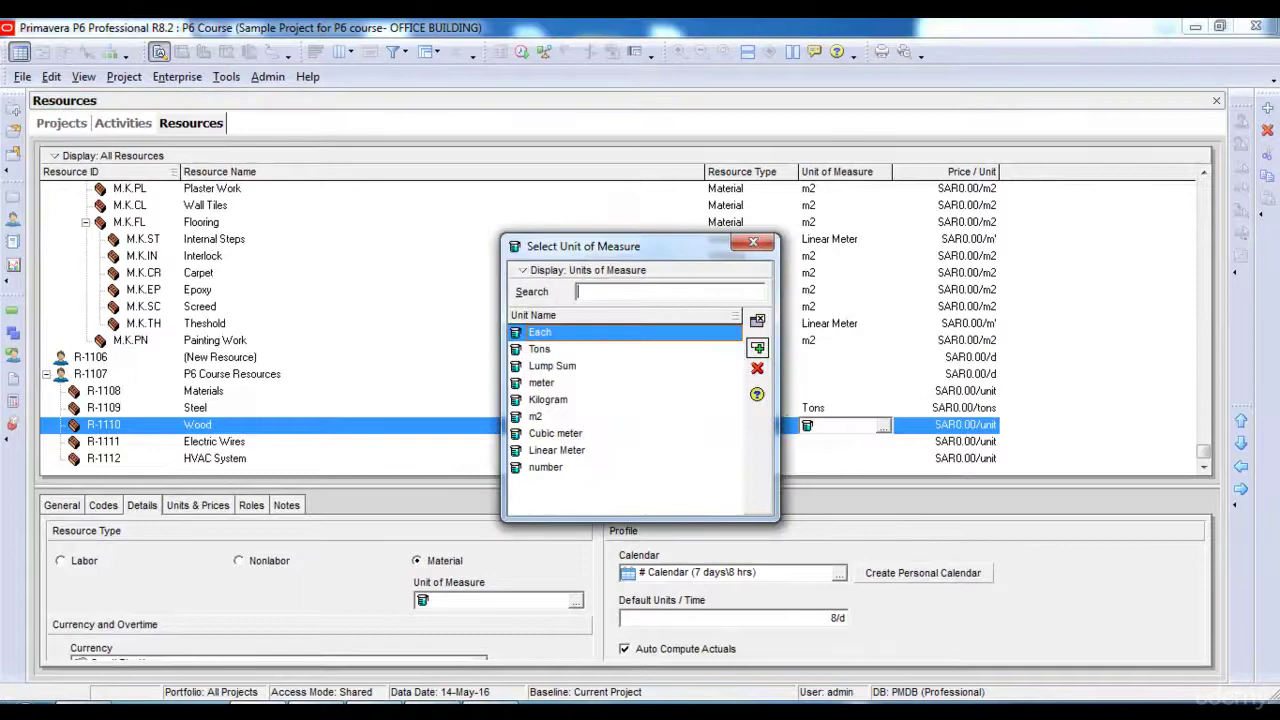
{"action": "double_click", "coordinate": [540, 416]}
{"action": "left_click", "coordinate": [835, 443]}
{"action": "left_click", "coordinate": [836, 444]}
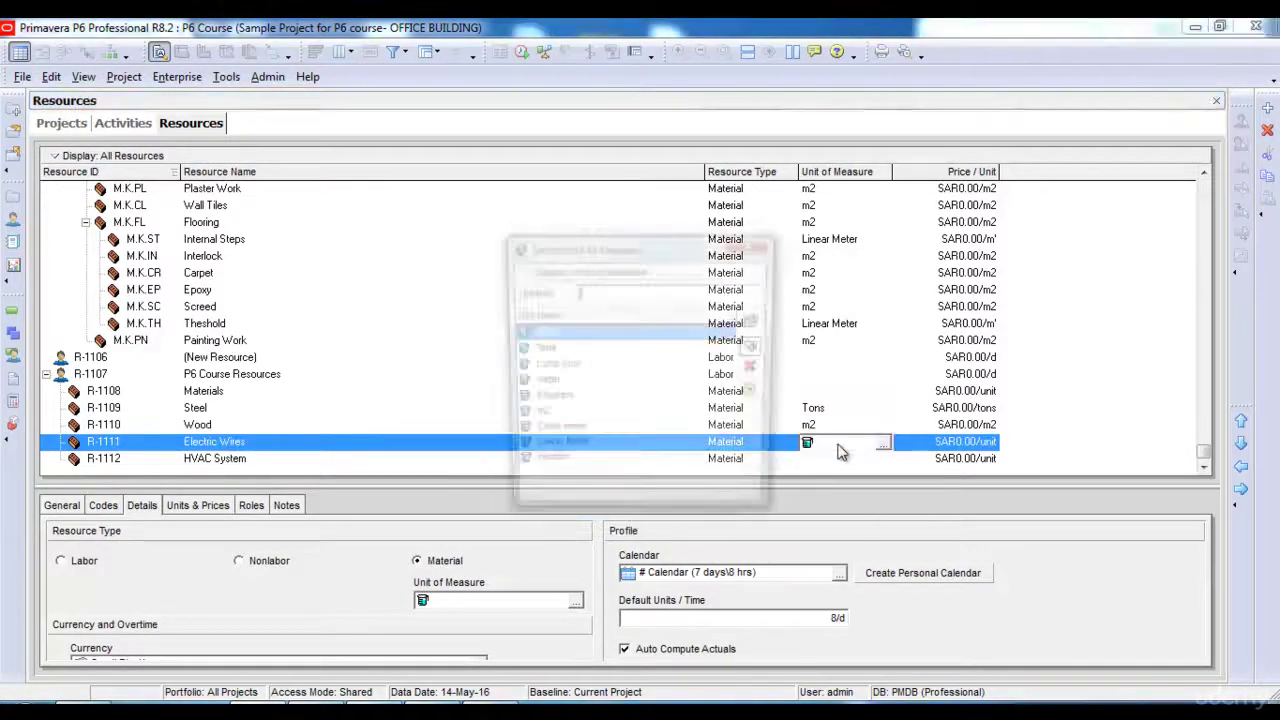
{"action": "double_click", "coordinate": [546, 456]}
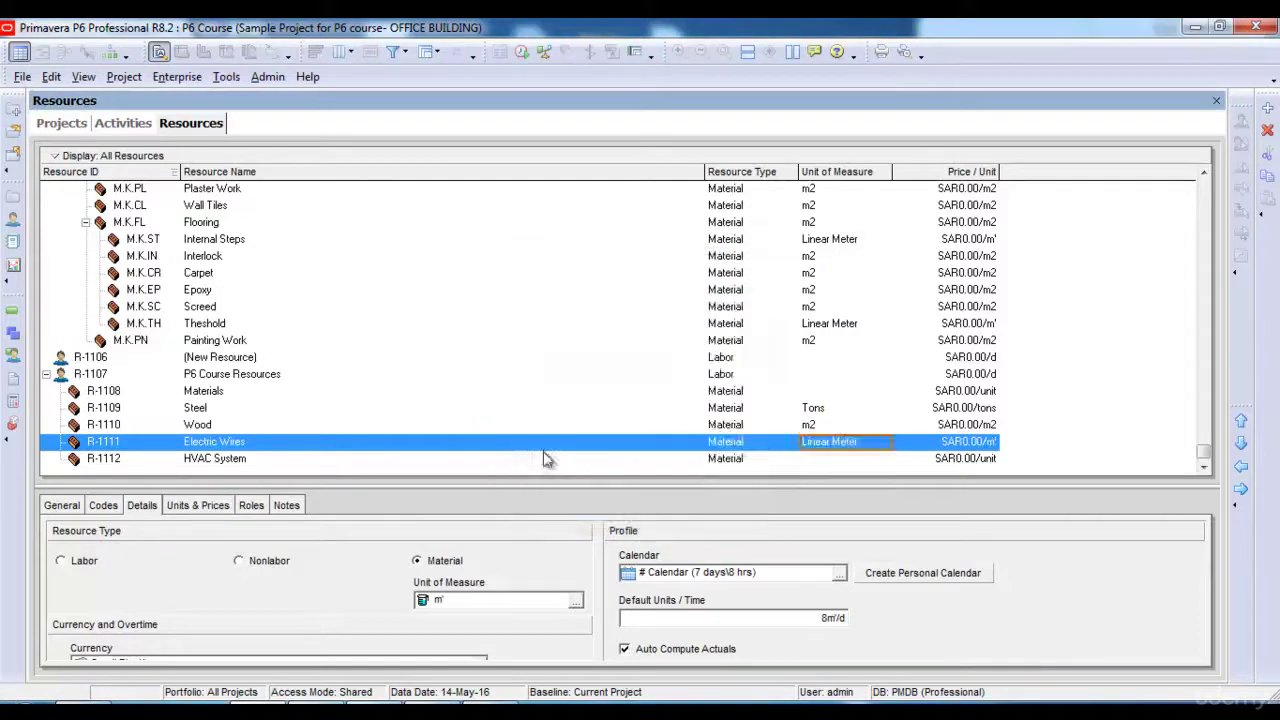
{"action": "left_click", "coordinate": [829, 460]}
{"action": "left_click", "coordinate": [829, 460]}
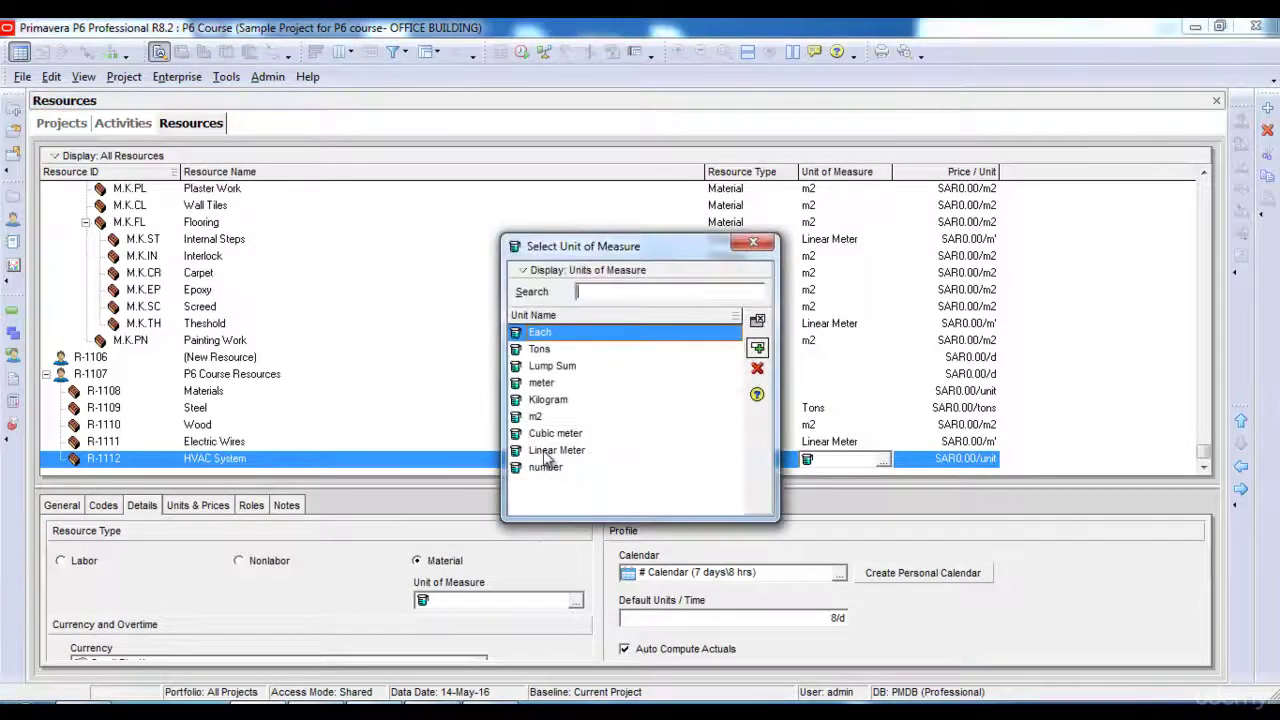
{"action": "double_click", "coordinate": [550, 366]}
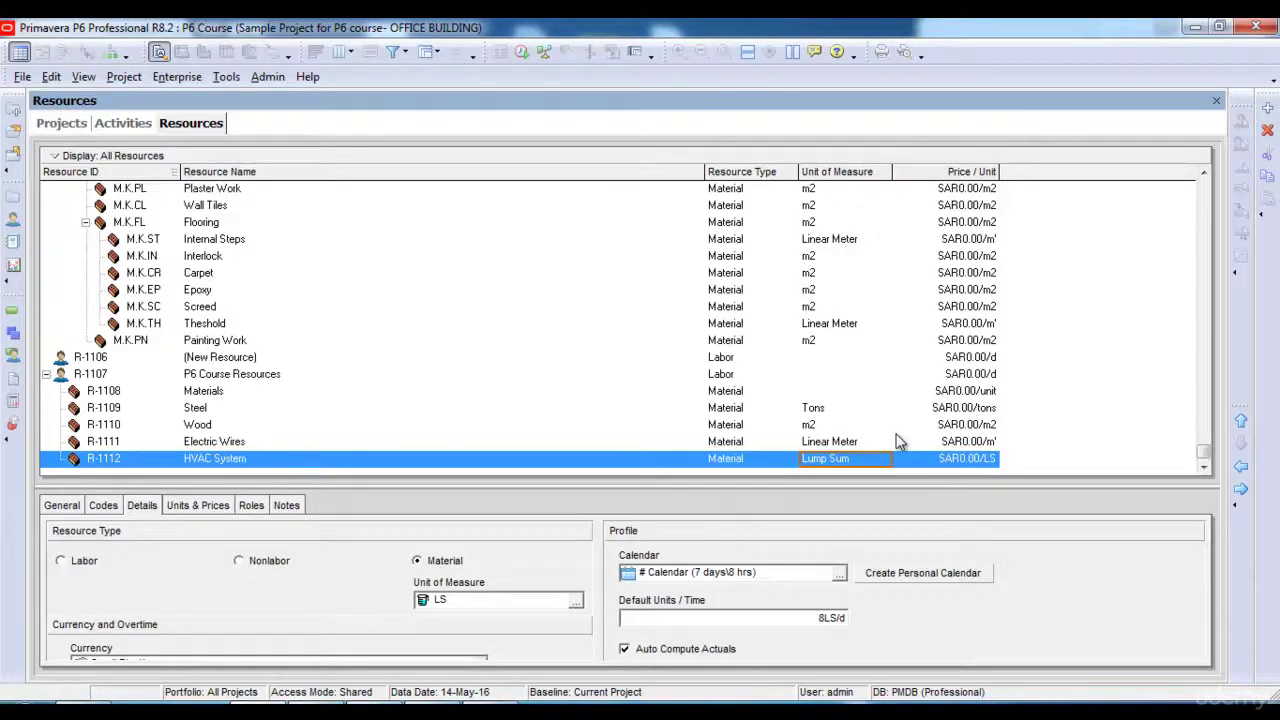
- In Units & Prices, enter Price / Unit 20000 for Steel and 2000000 for Electric Wires
{"action": "left_click", "coordinate": [930, 407]}
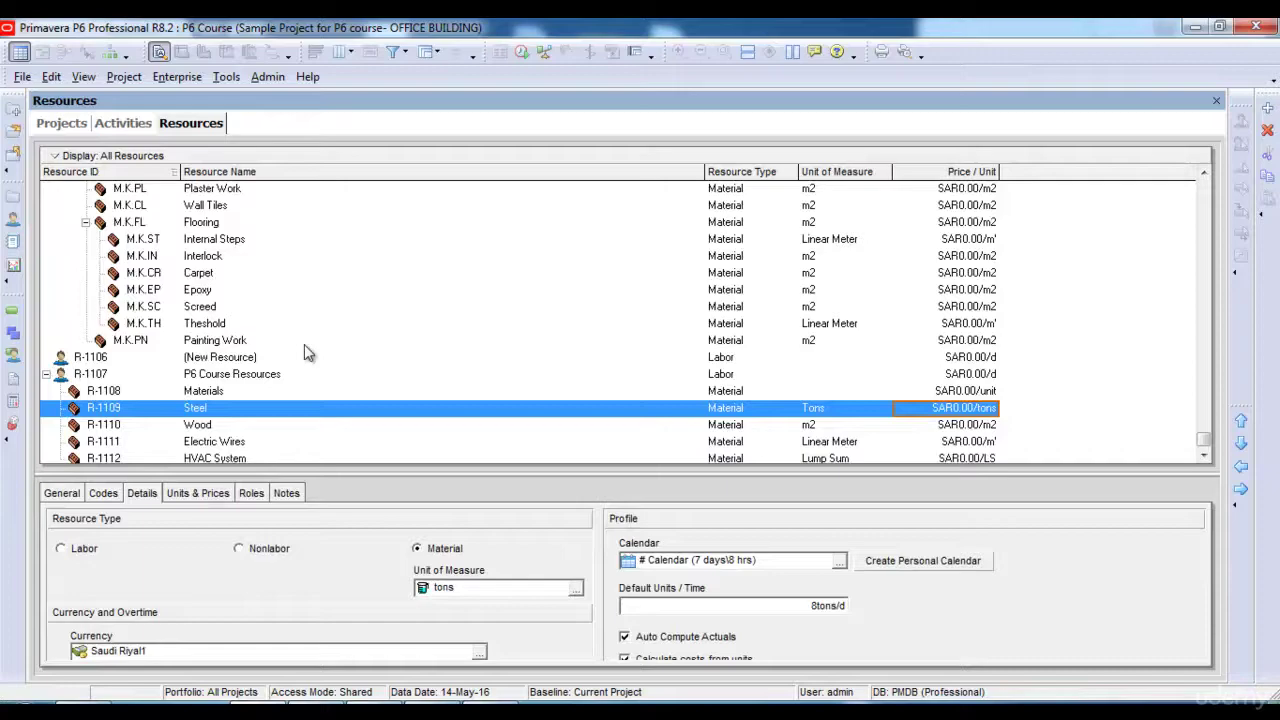
{"action": "scroll", "coordinate": [305, 344], "scroll_direction": "down", "scroll_amount": 1}
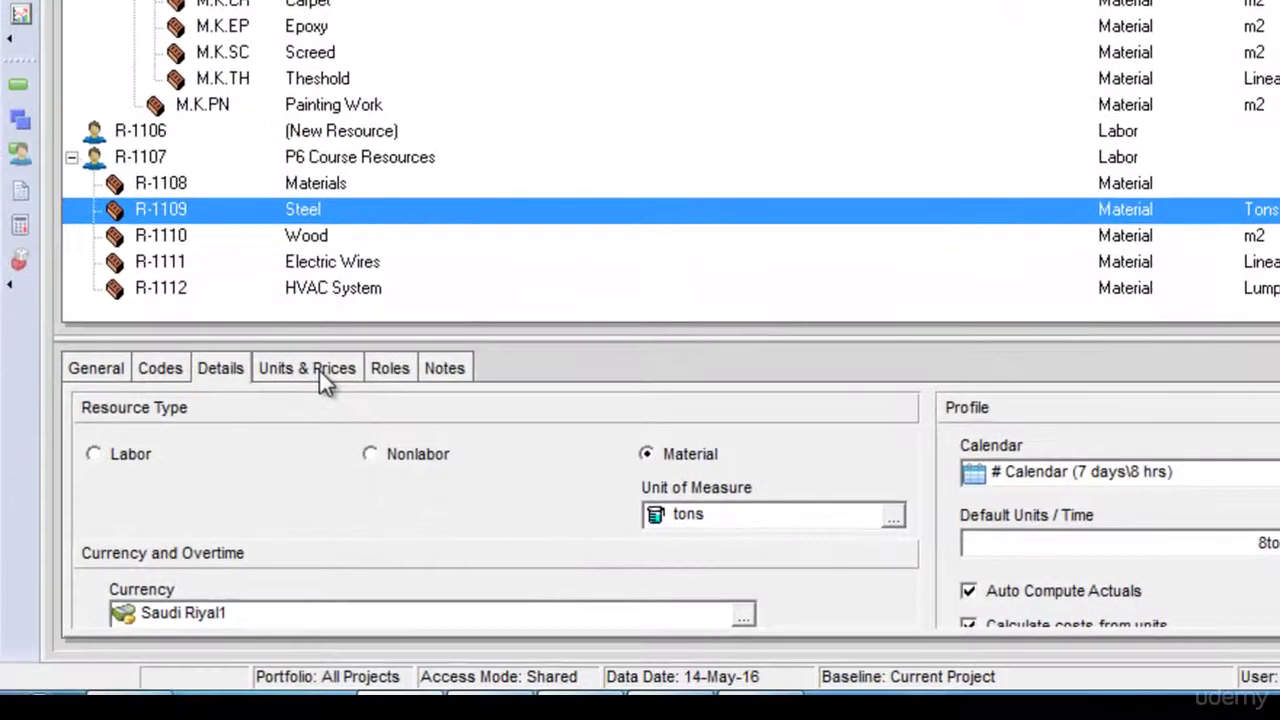
{"action": "left_click", "coordinate": [319, 370]}
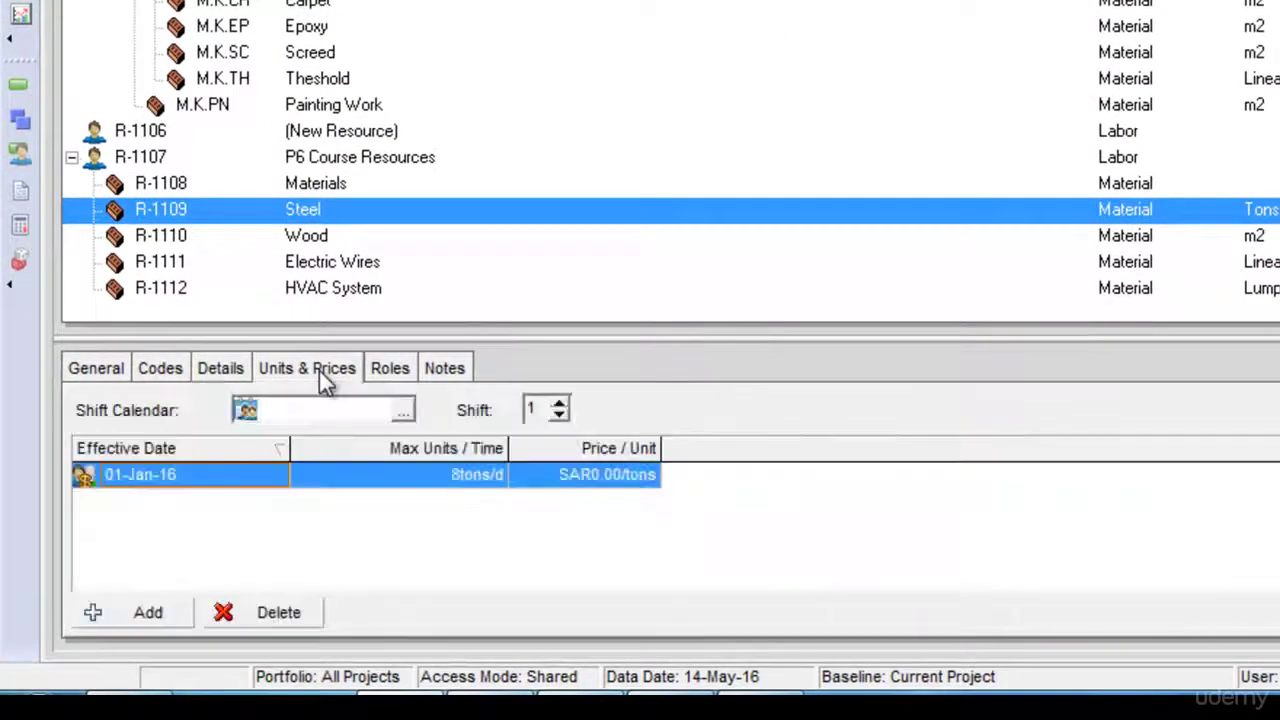
{"action": "left_click", "coordinate": [650, 477]}
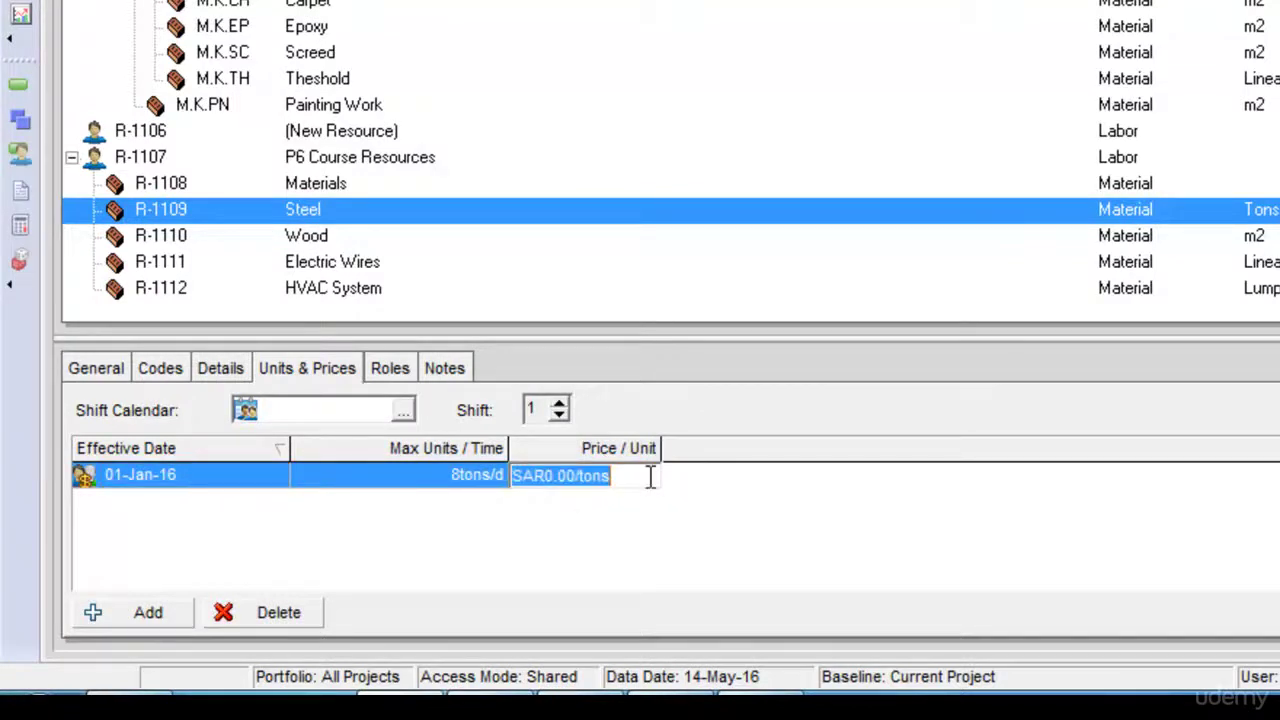
{"action": "type", "text": "20000"}
{"action": "key", "text": "Return"}
{"action": "left_click", "coordinate": [345, 240]}
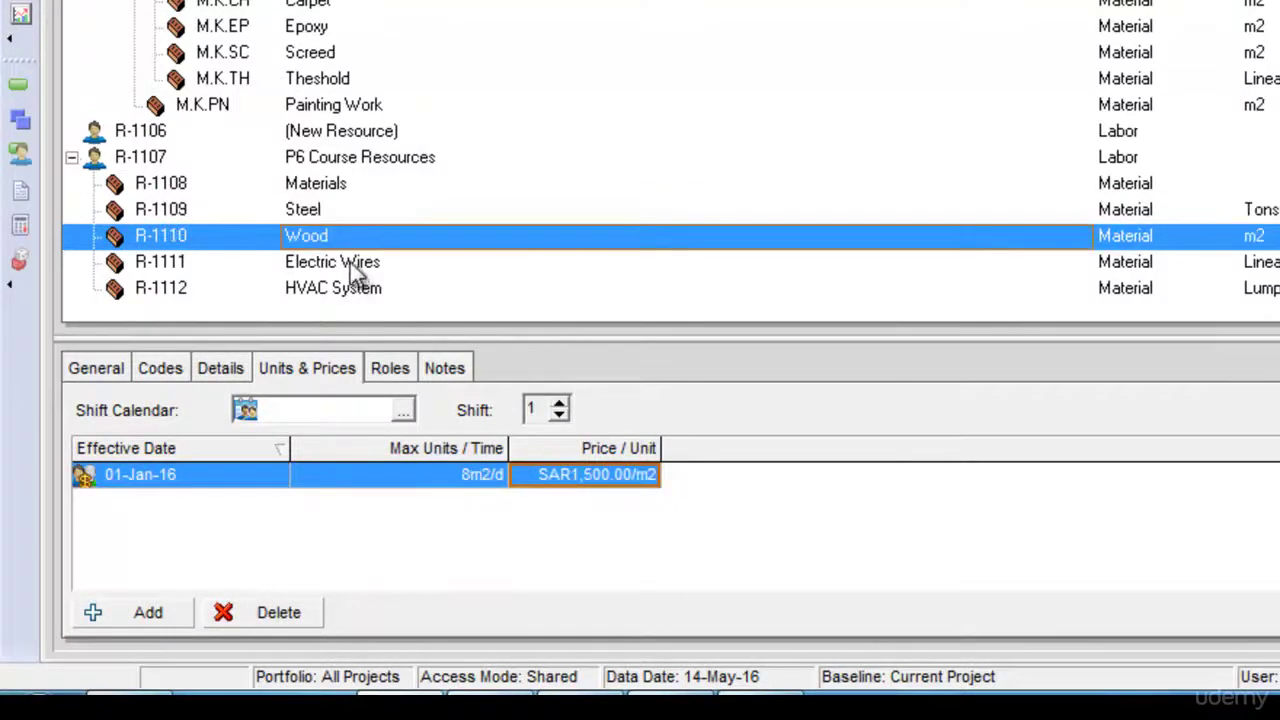
{"action": "left_click", "coordinate": [350, 263]}
{"action": "left_click", "coordinate": [650, 471]}
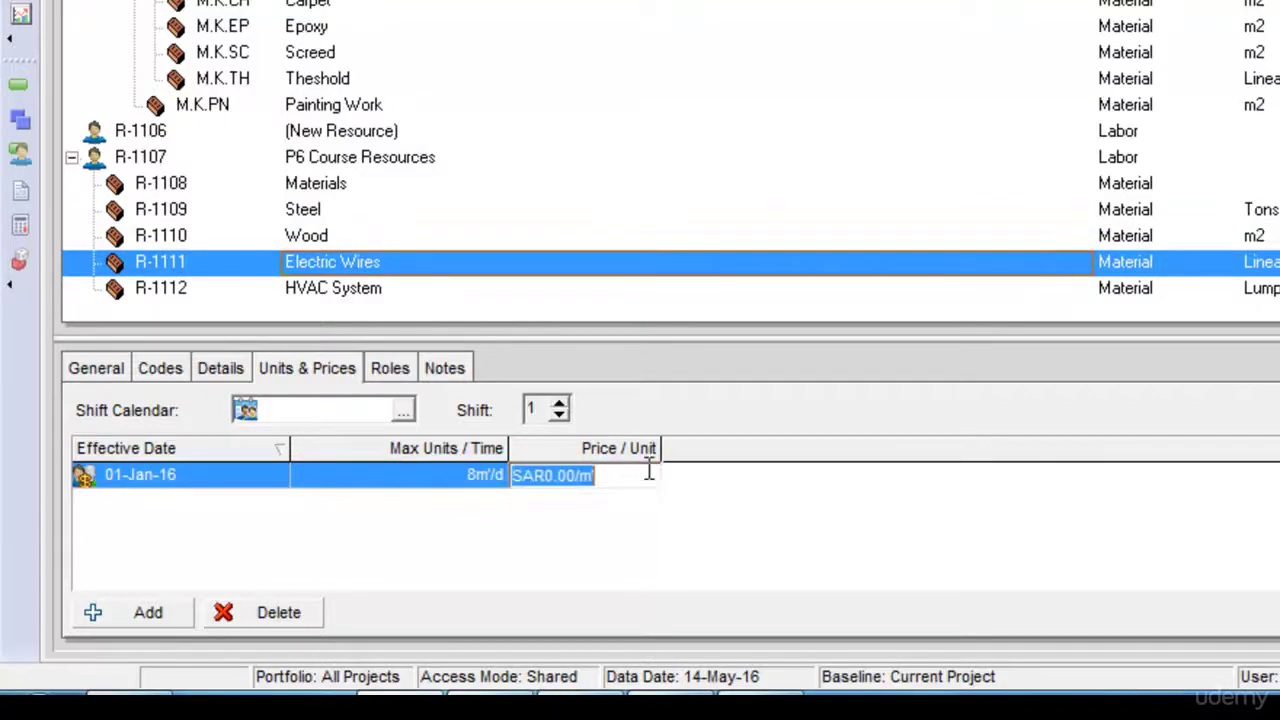
{"action": "type", "text": "2000000"}
{"action": "key", "text": "Return"}
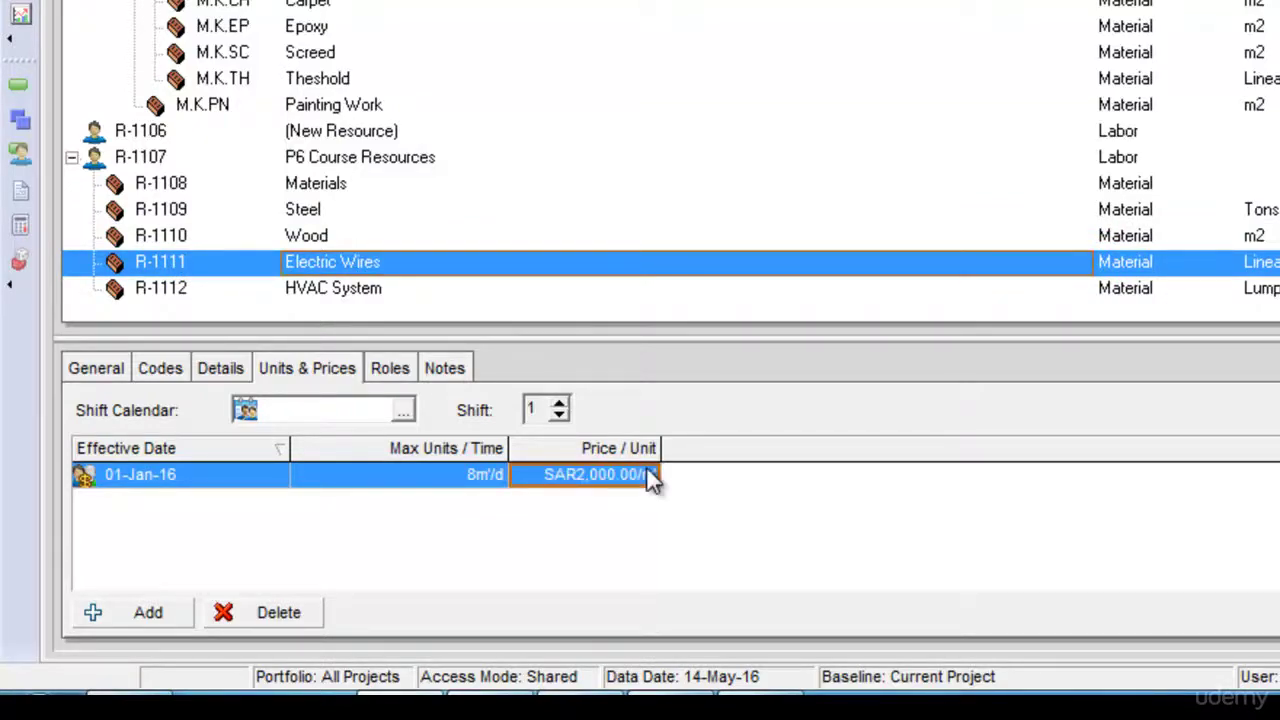
{"action": "left_click", "coordinate": [330, 288]}
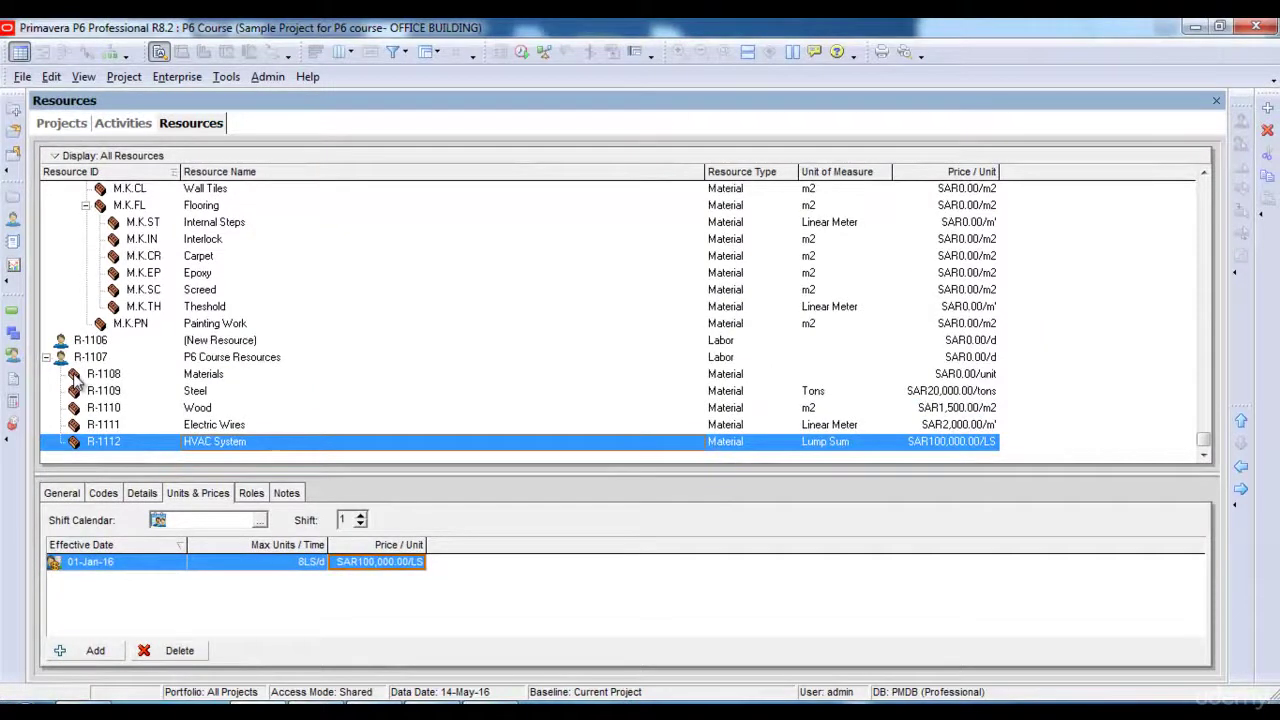
- Add labor resource R-1113 'P6 Course labor resources' and a new resource beneath it
{"action": "left_click", "coordinate": [1268, 109]}
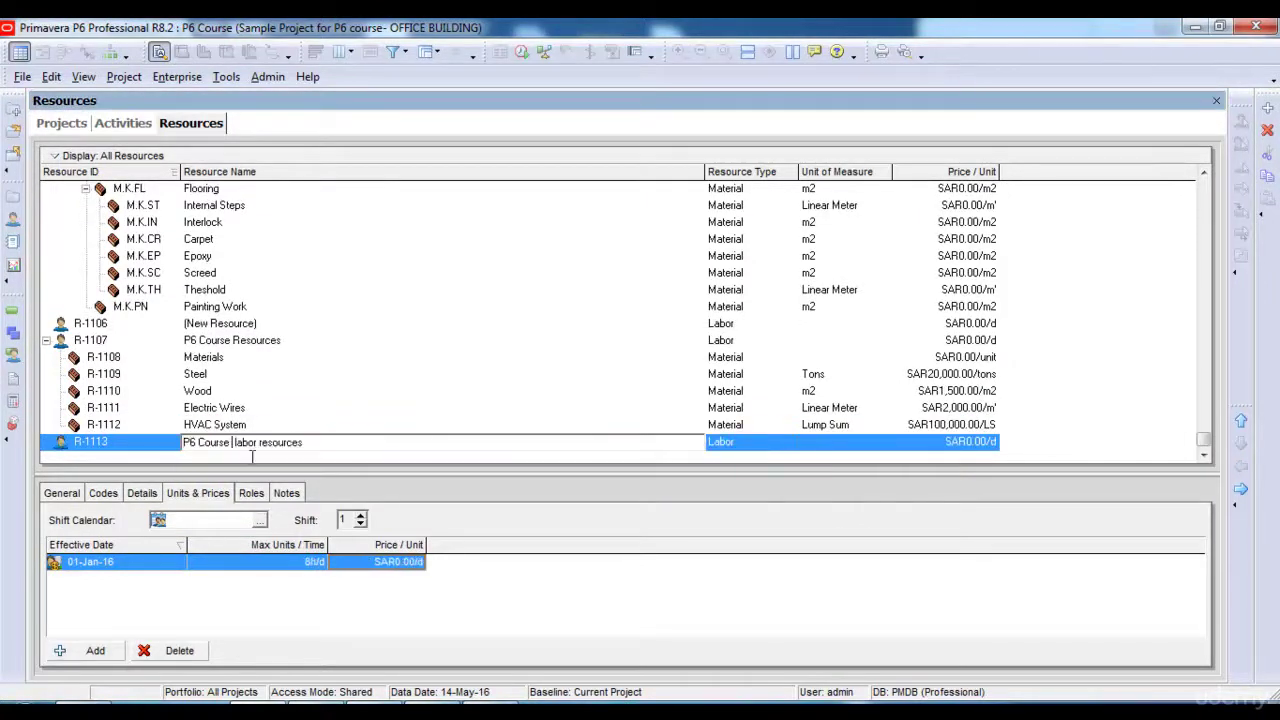
{"action": "key", "text": "Return"}
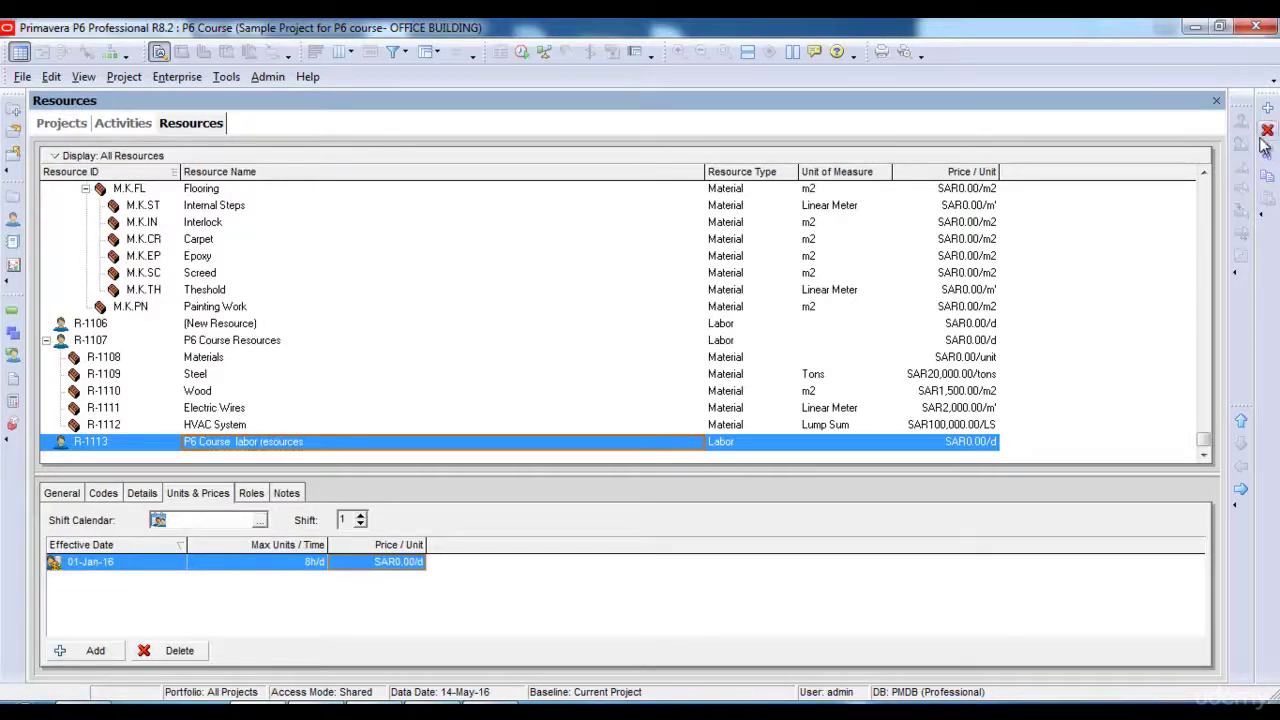
{"action": "left_click", "coordinate": [1266, 107]}
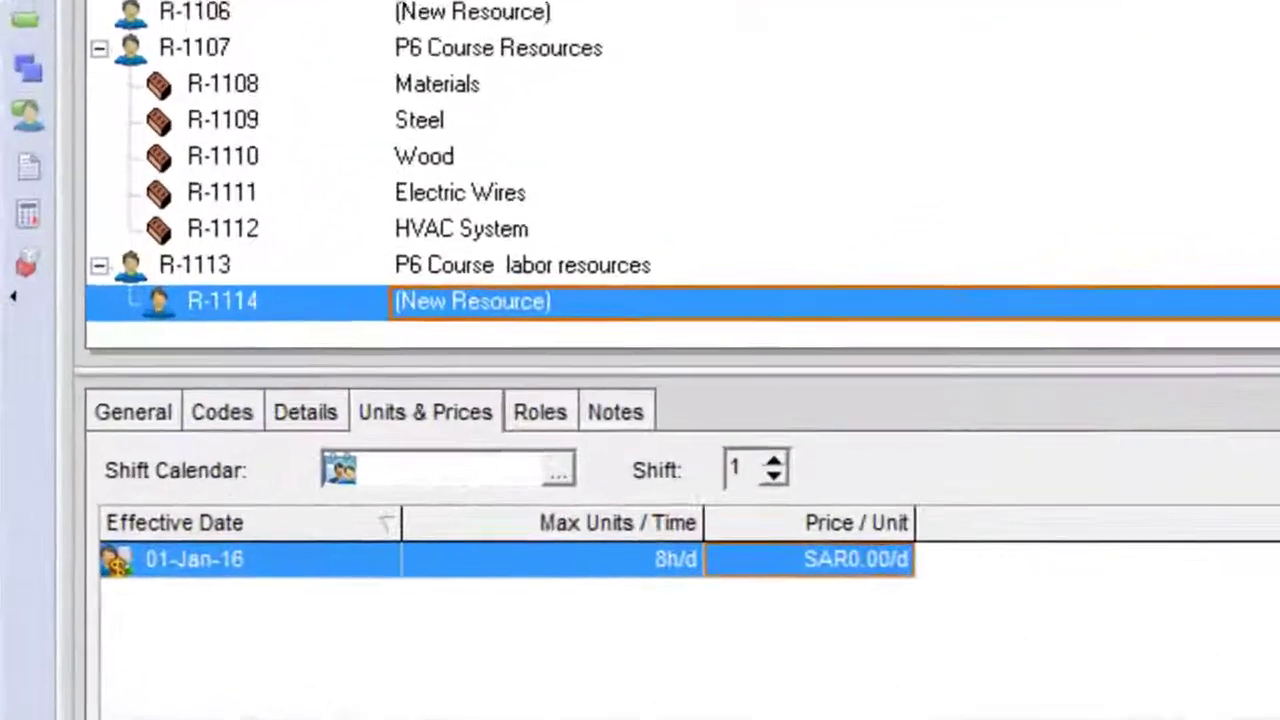
- Add more labor resources and shift R-1115 to R-1117 left so all sit under R-1113
{"action": "left_click", "coordinate": [1266, 107]}
{"action": "key", "text": "Insert"}
{"action": "key", "text": "Insert"}
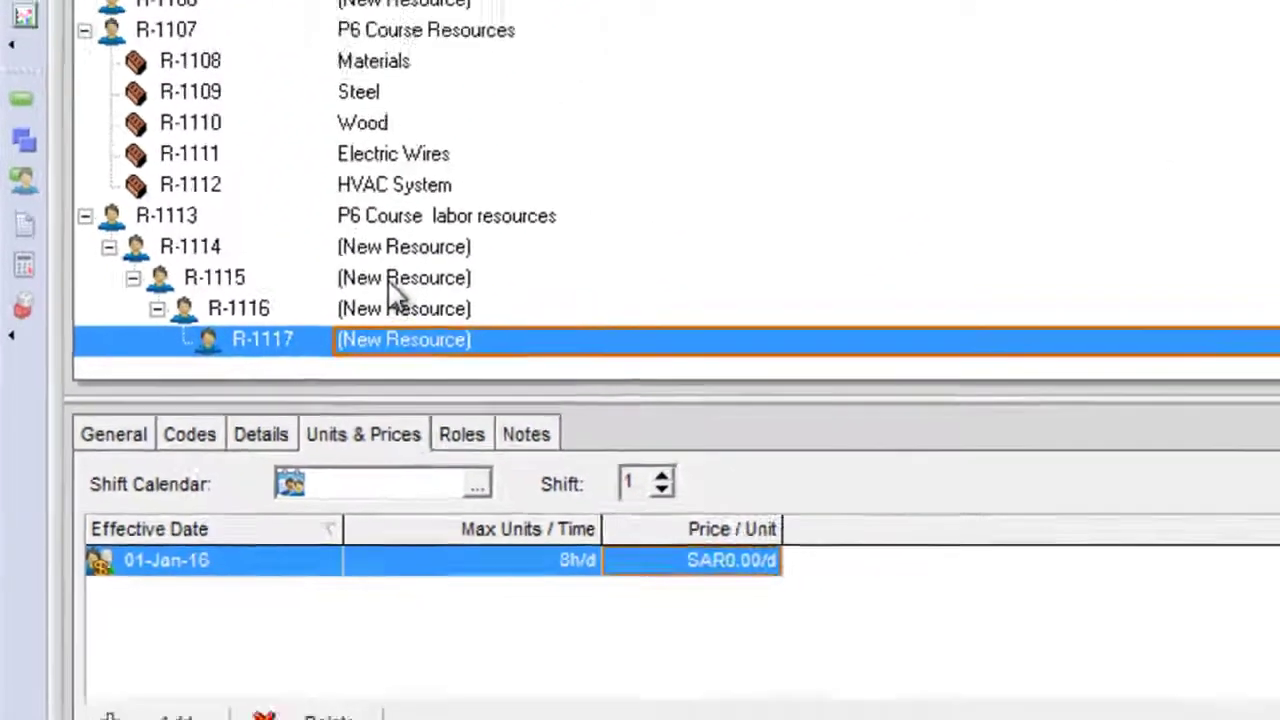
{"action": "left_click", "coordinate": [514, 278]}
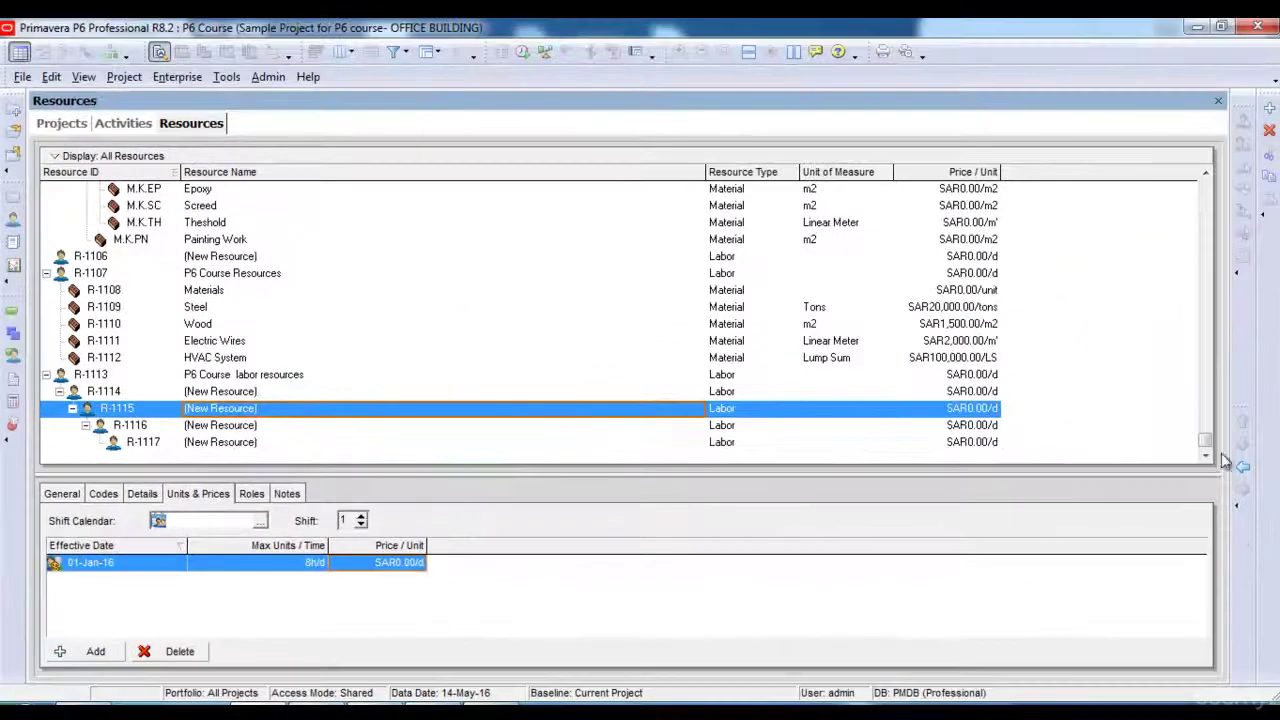
{"action": "left_click", "coordinate": [1259, 469]}
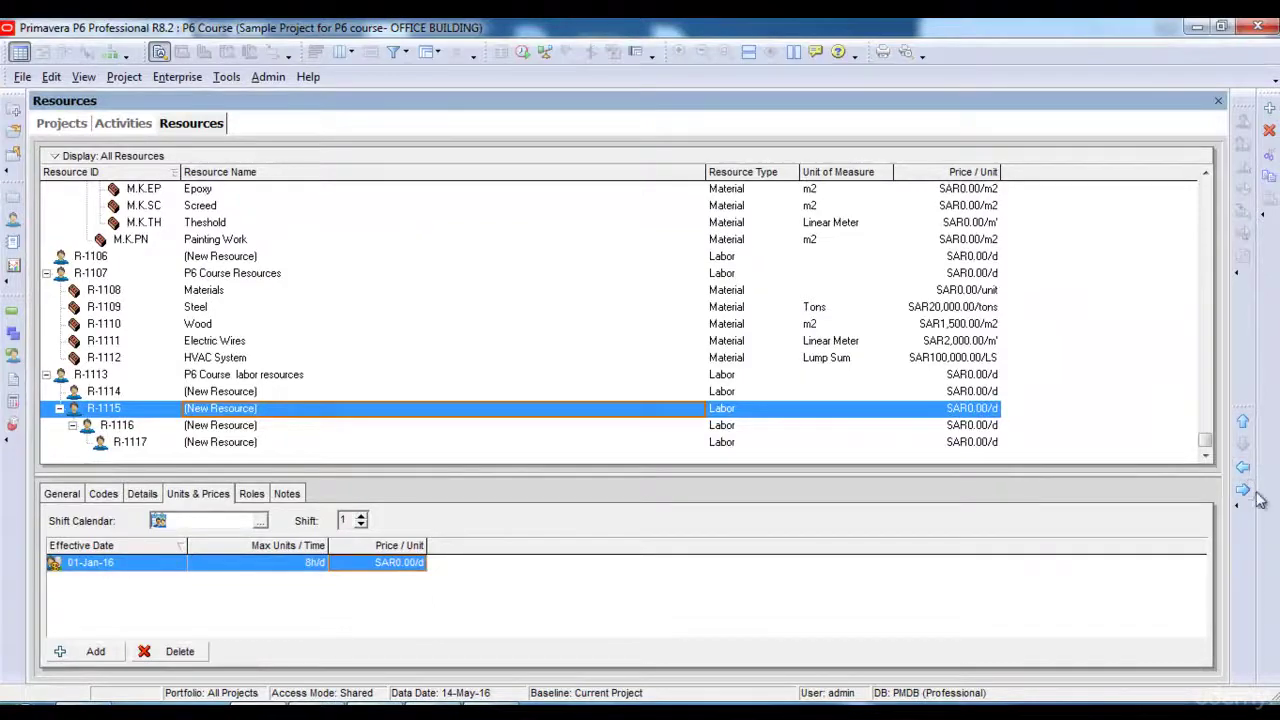
{"action": "left_click", "coordinate": [237, 425]}
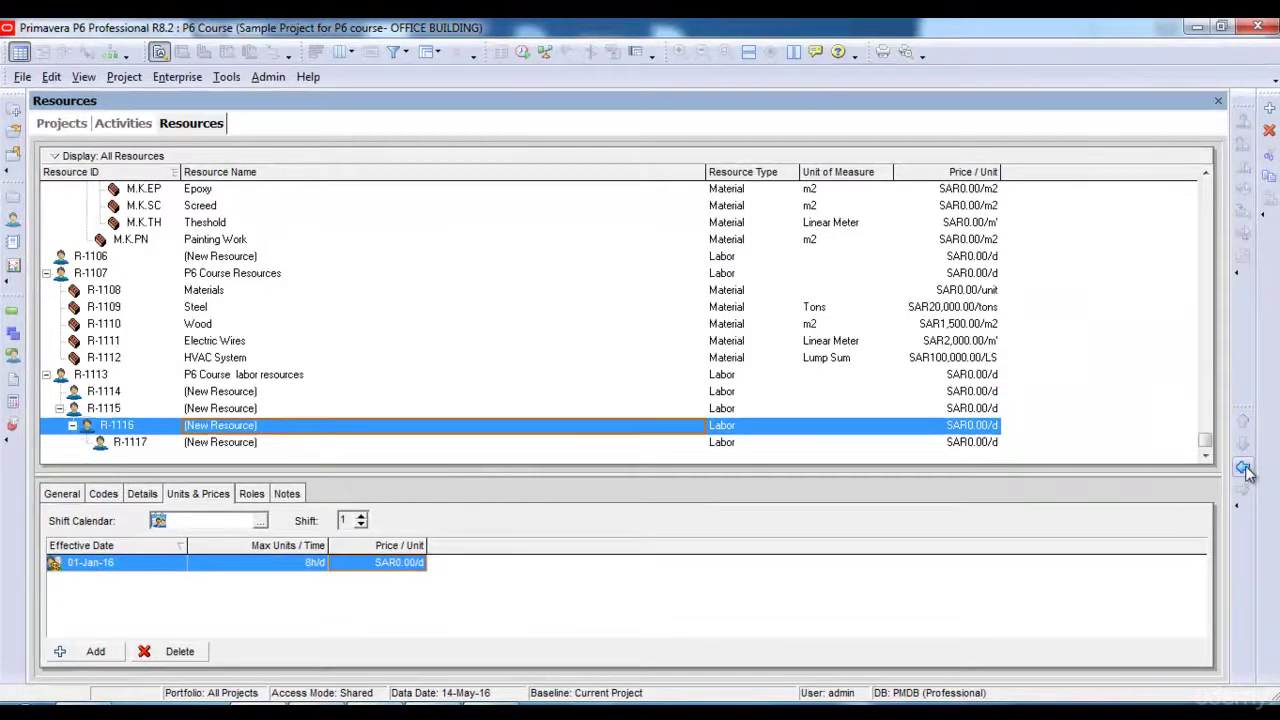
{"action": "left_click", "coordinate": [1244, 467]}
{"action": "left_click", "coordinate": [189, 442]}
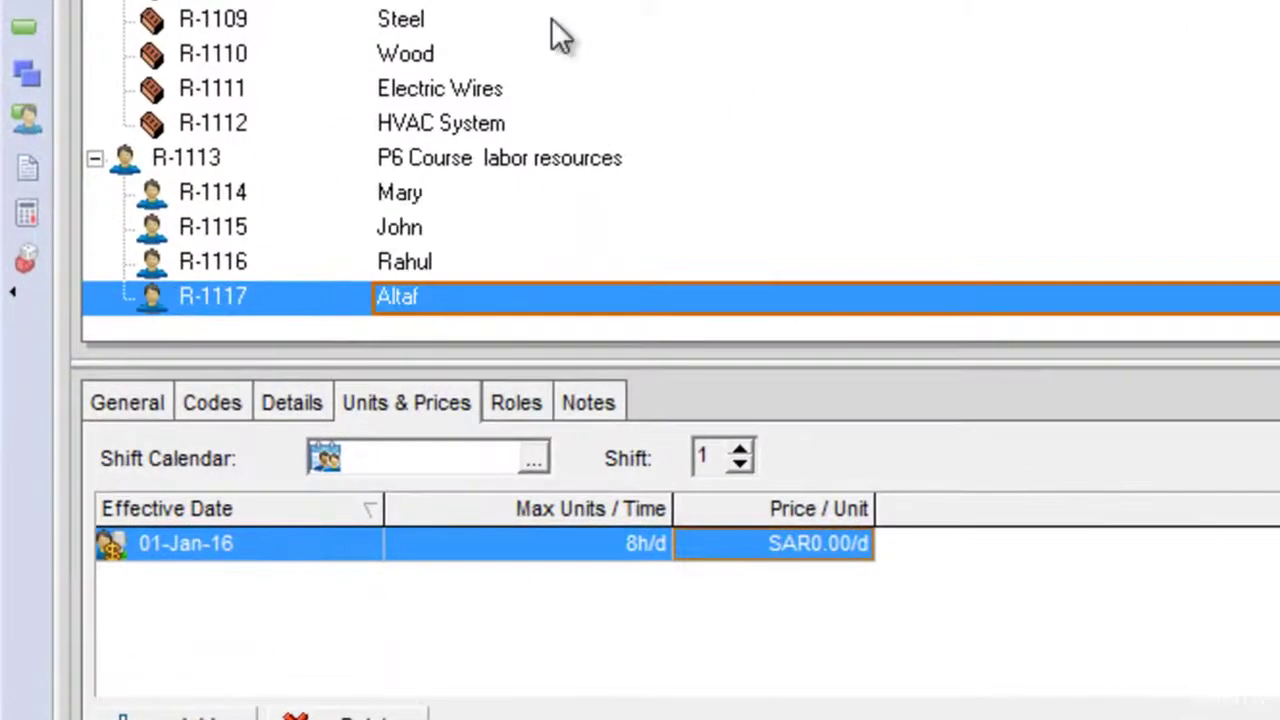
{"action": "left_click", "coordinate": [447, 200]}
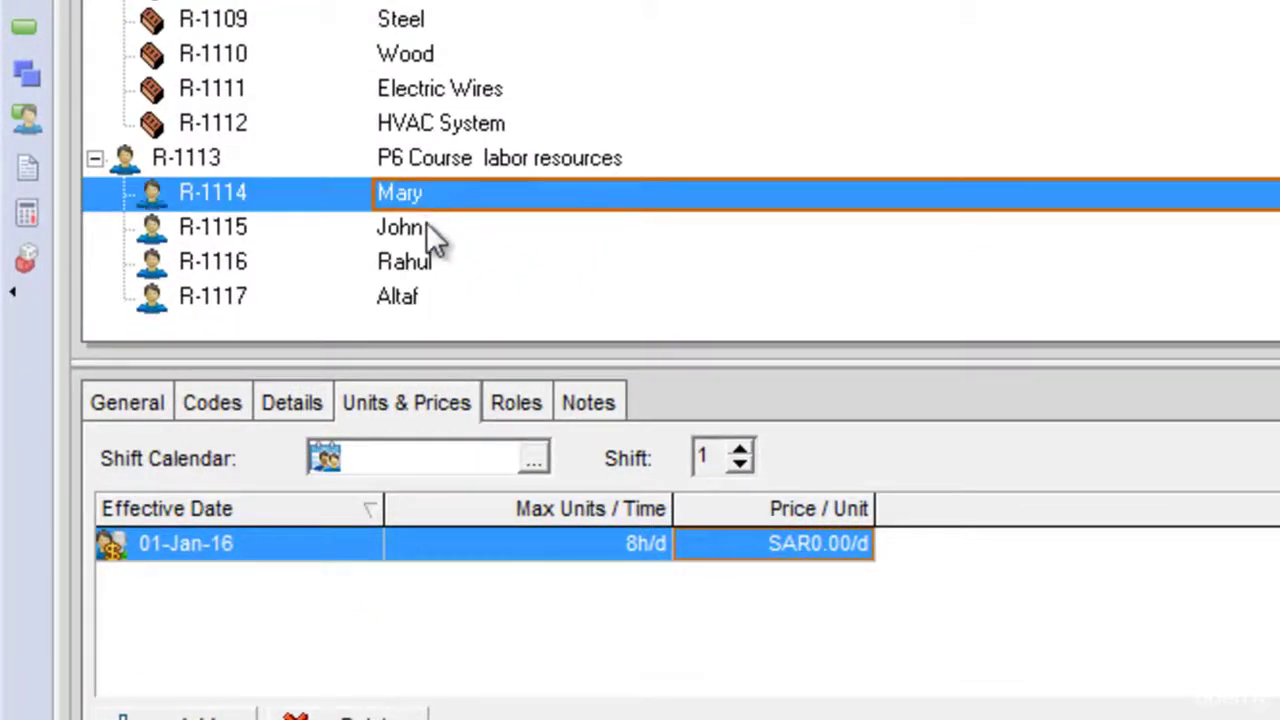
- Price labor resource R-1117 at SAR500 and R-1116 at SAR2,000 per day
{"action": "left_click", "coordinate": [430, 297]}
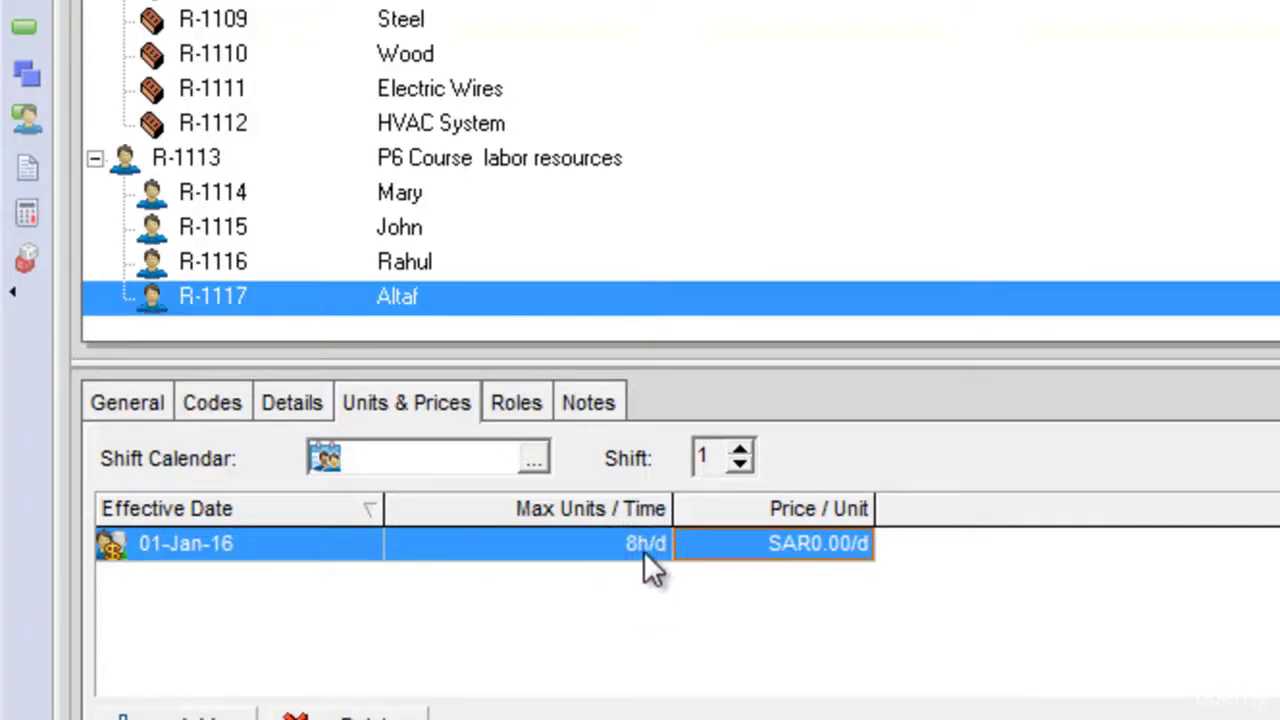
{"action": "left_click", "coordinate": [863, 545]}
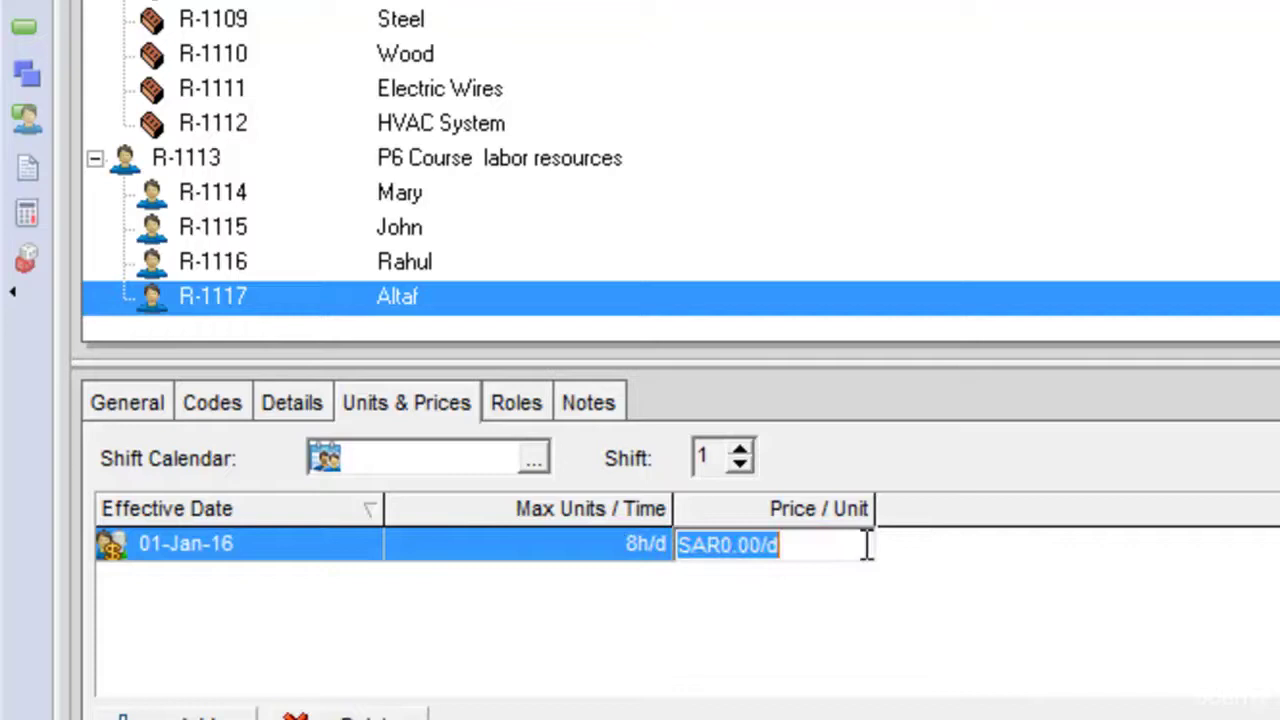
{"action": "type", "text": "500"}
{"action": "key", "text": "Return"}
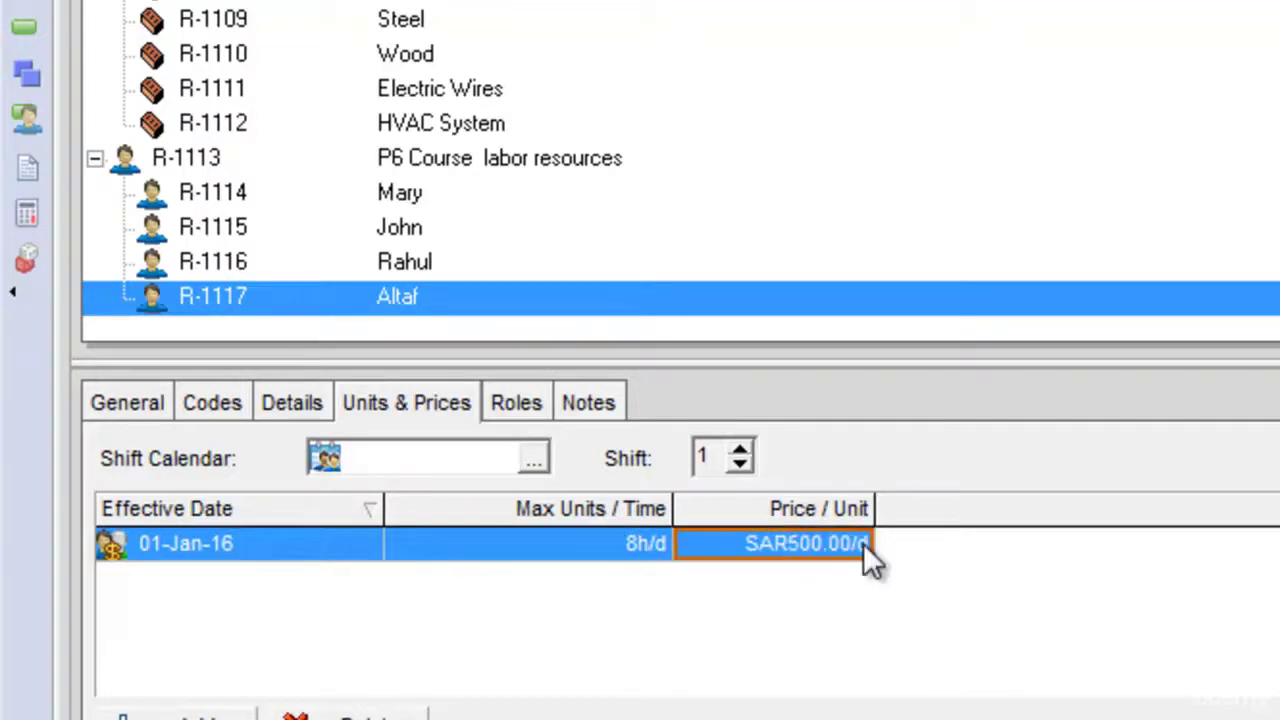
{"action": "left_click", "coordinate": [405, 262]}
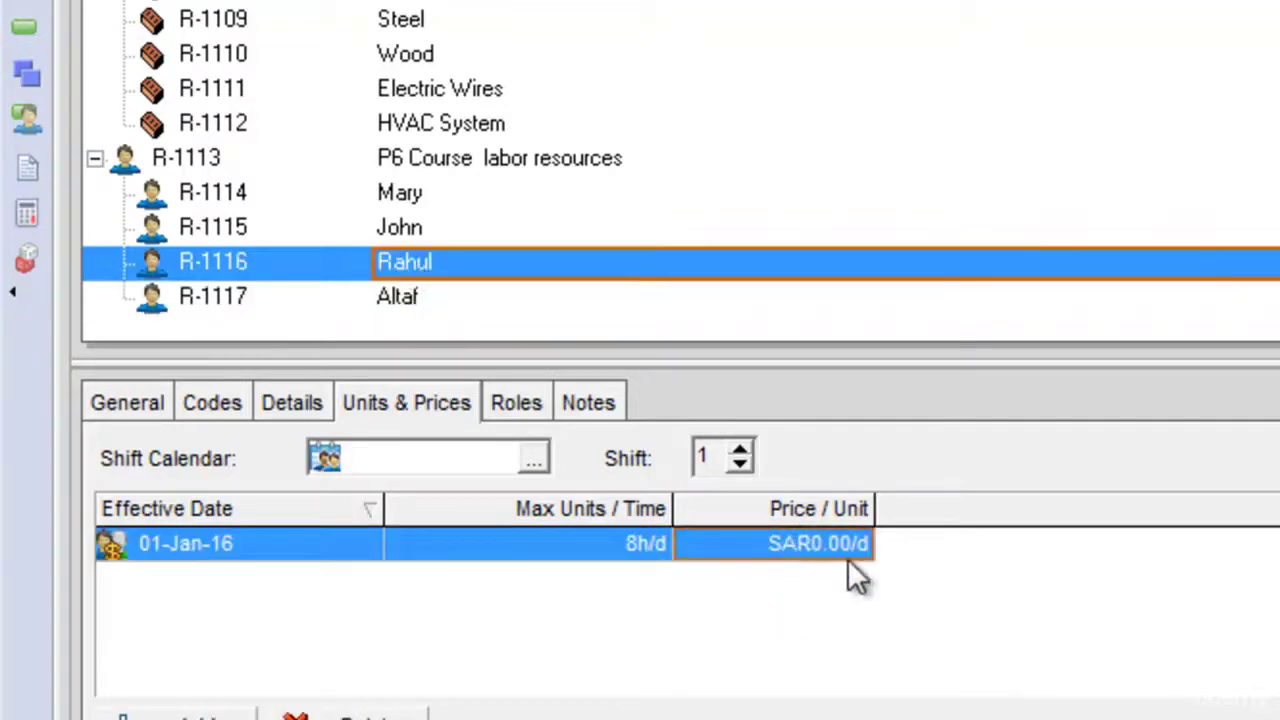
{"action": "left_click", "coordinate": [850, 545]}
{"action": "type", "text": "2000"}
{"action": "key", "text": "Return"}
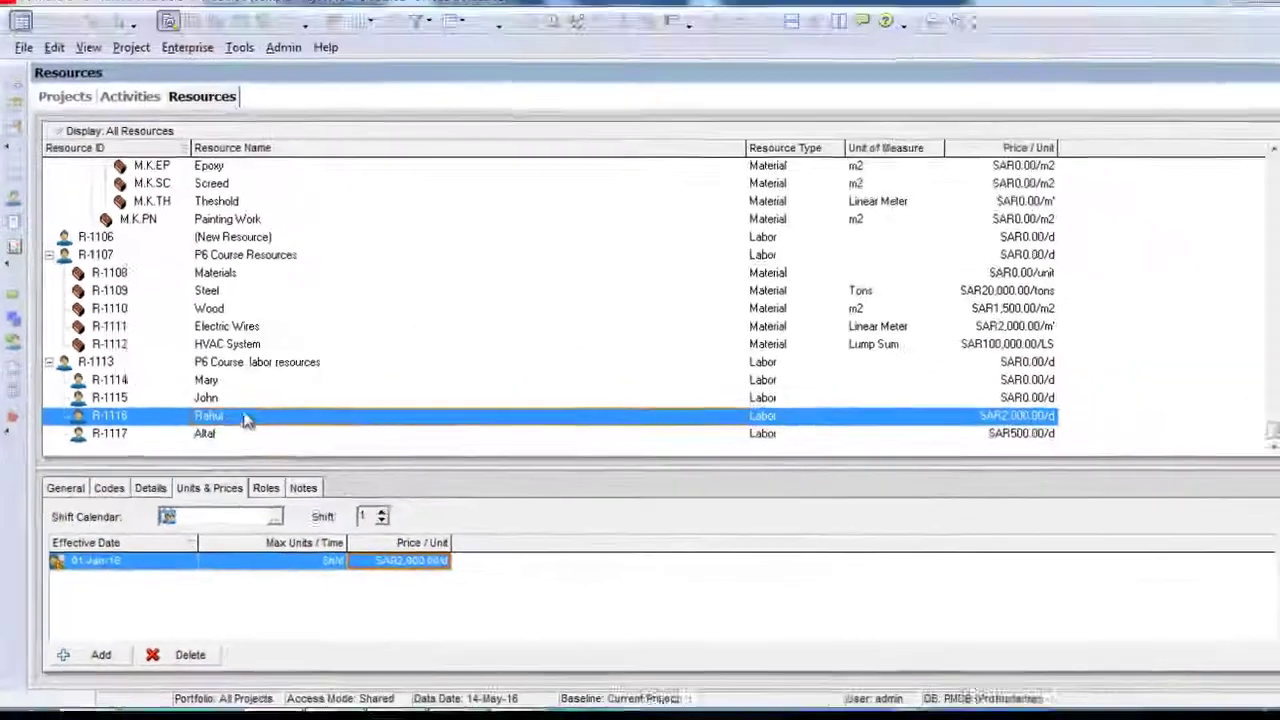